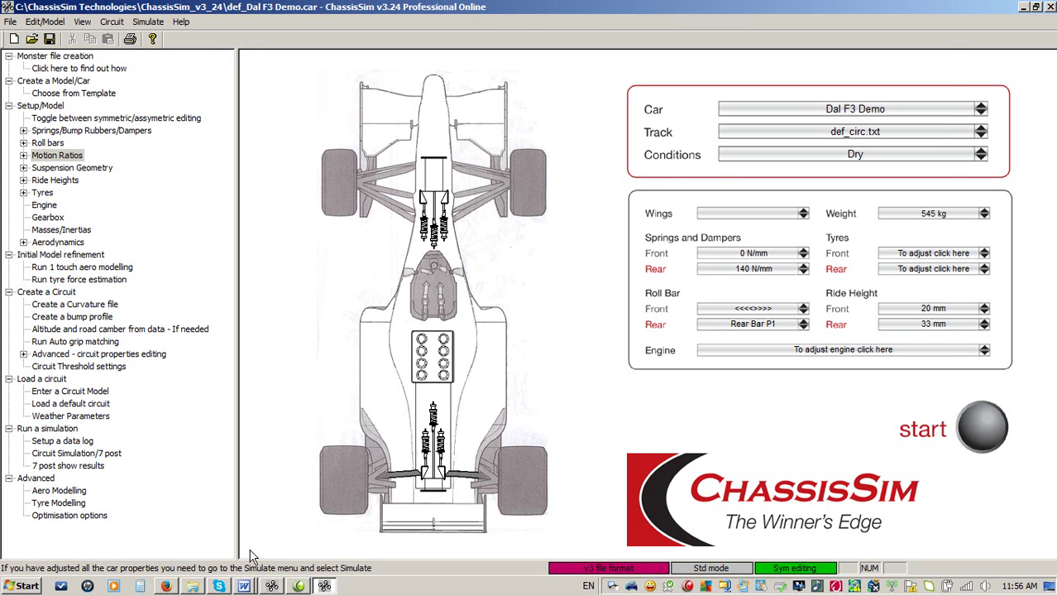
Browse to C:\ChassisSim Technologies\ChassisSim_v3_24, sort by type and select the ChassisSim program file.
left_click(192, 585)
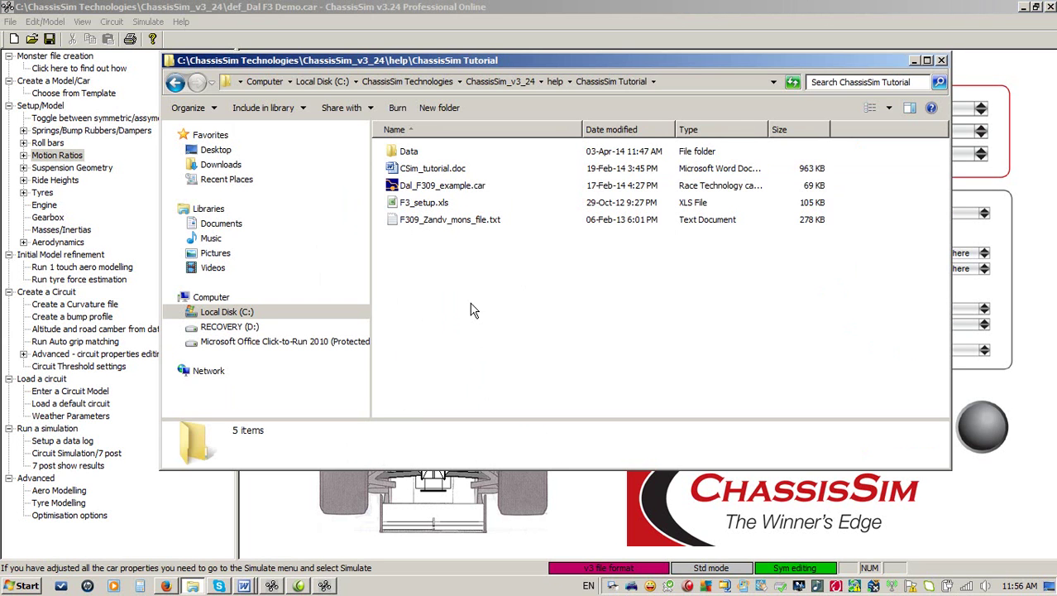
left_click(320, 83)
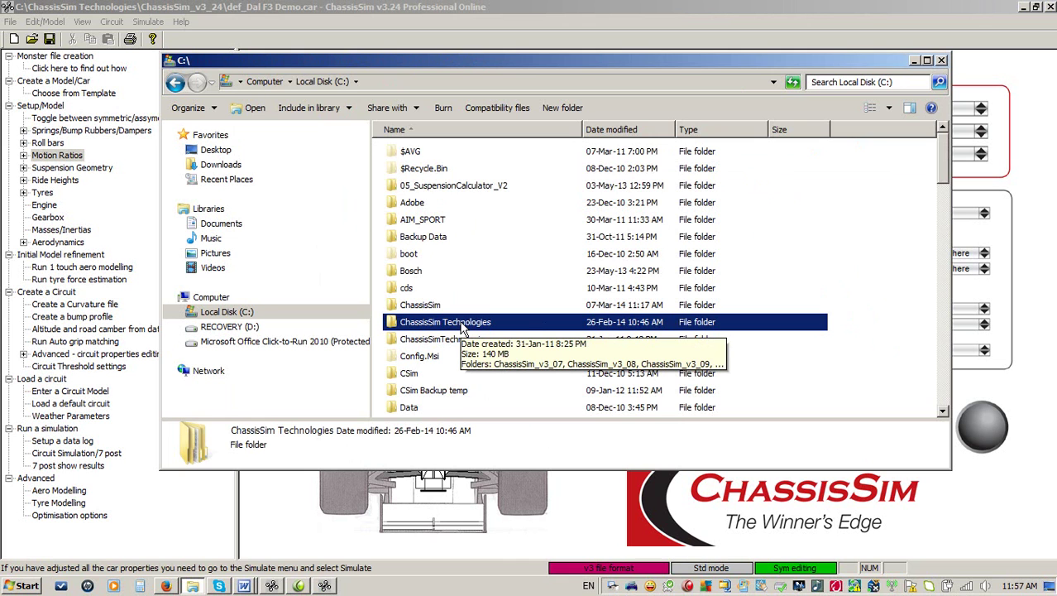
double_click(462, 323)
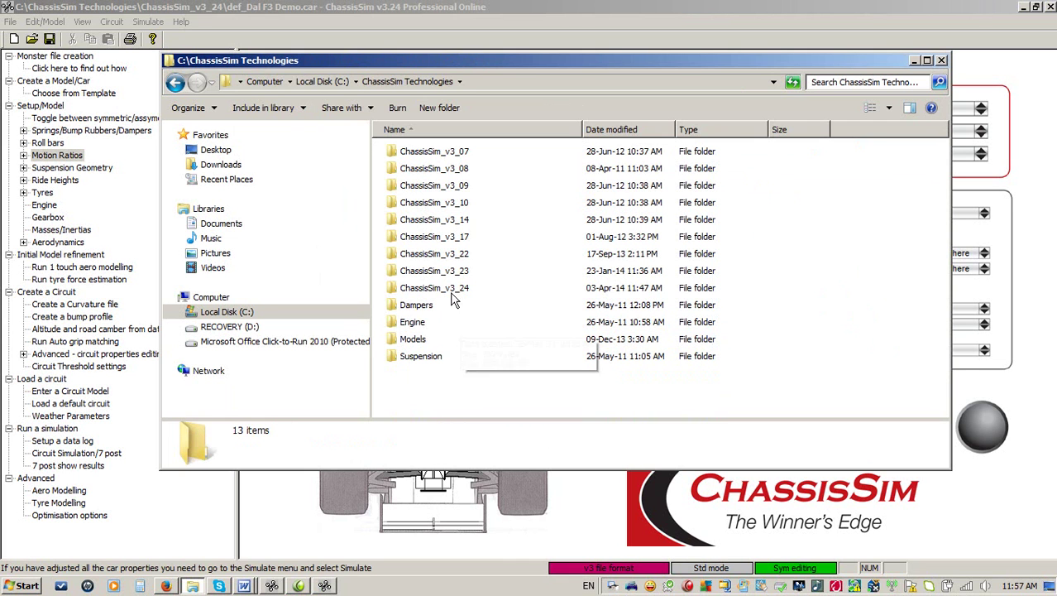
double_click(452, 291)
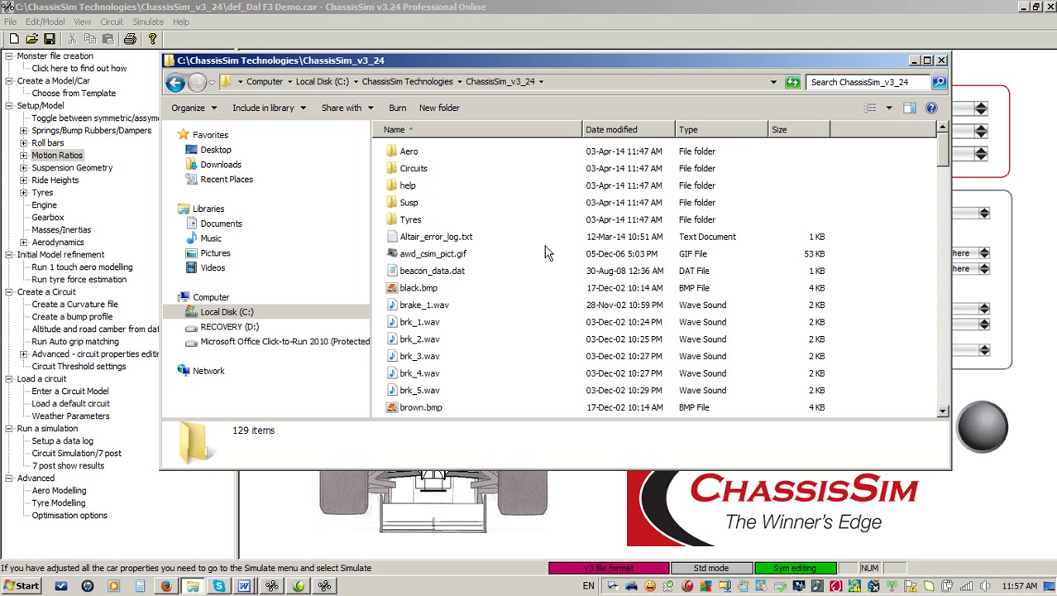
left_click(708, 130)
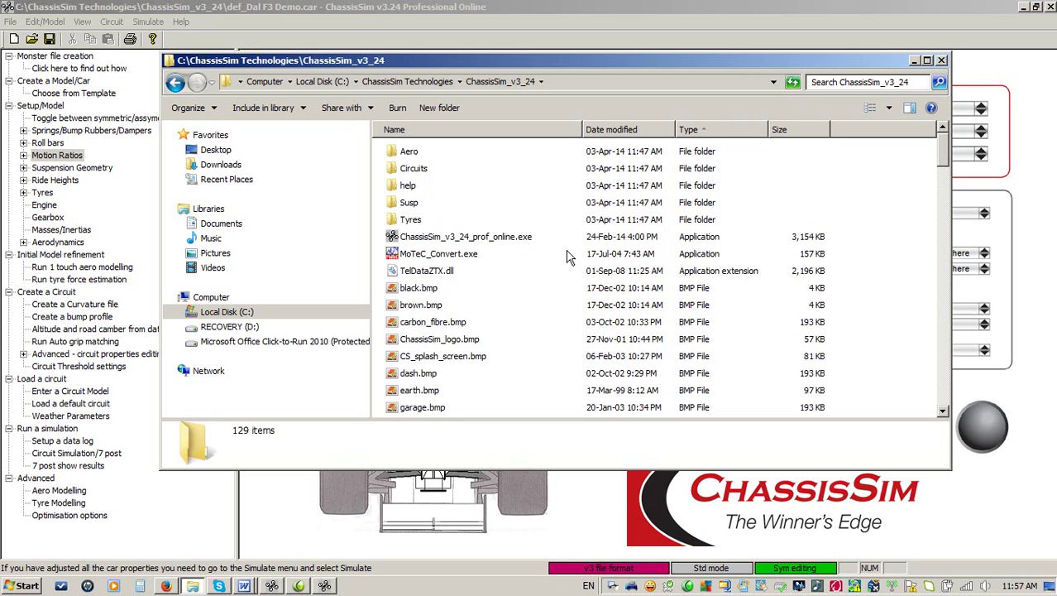
left_click(440, 240)
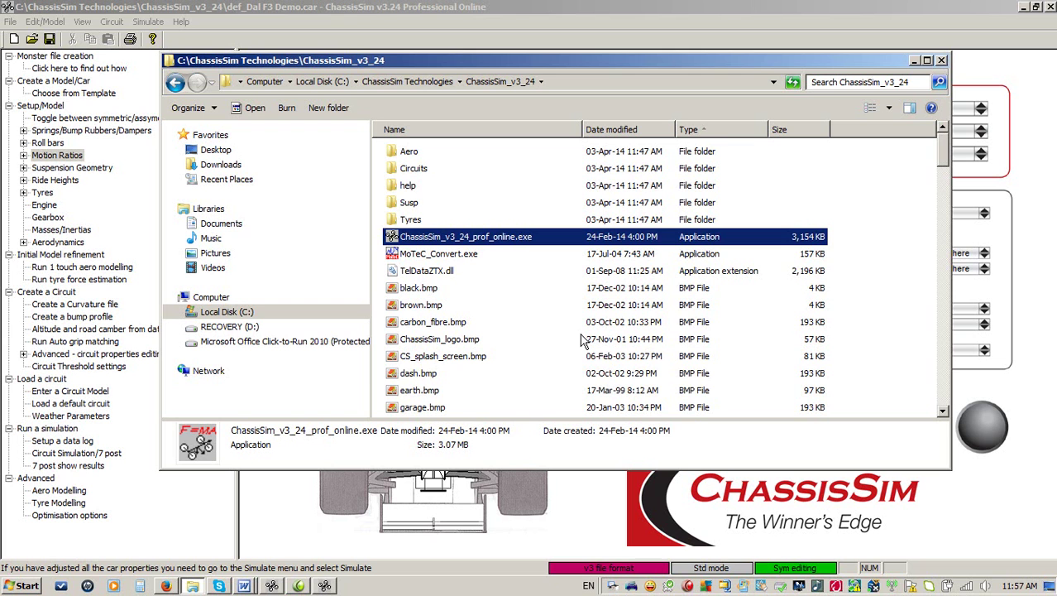
Look inside the ChassisSim Technologies Models folder, then switch to the ChassisSim car setup.
left_click(408, 204)
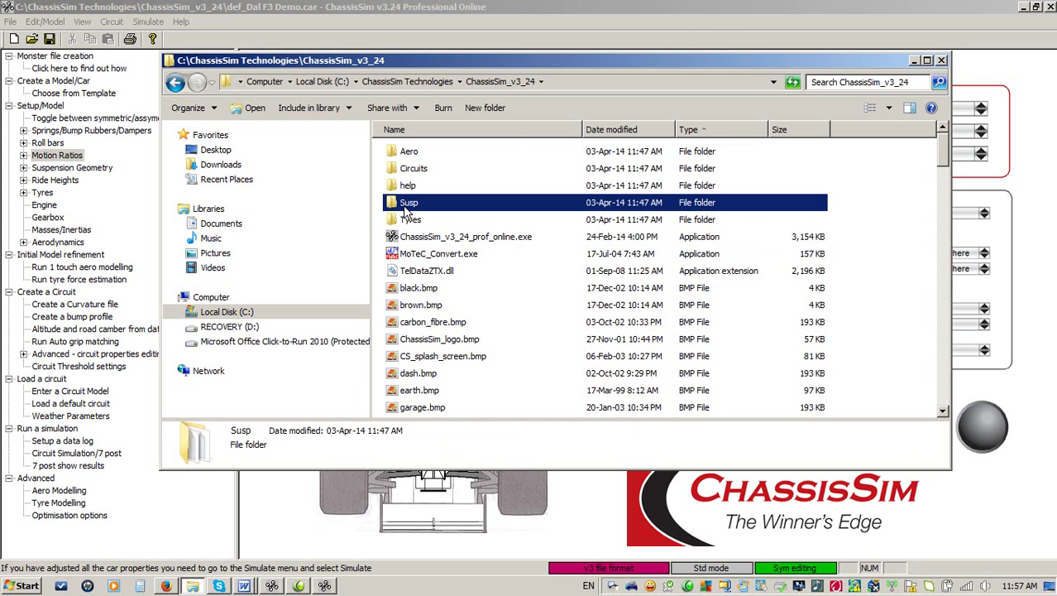
left_click(439, 82)
double_click(411, 343)
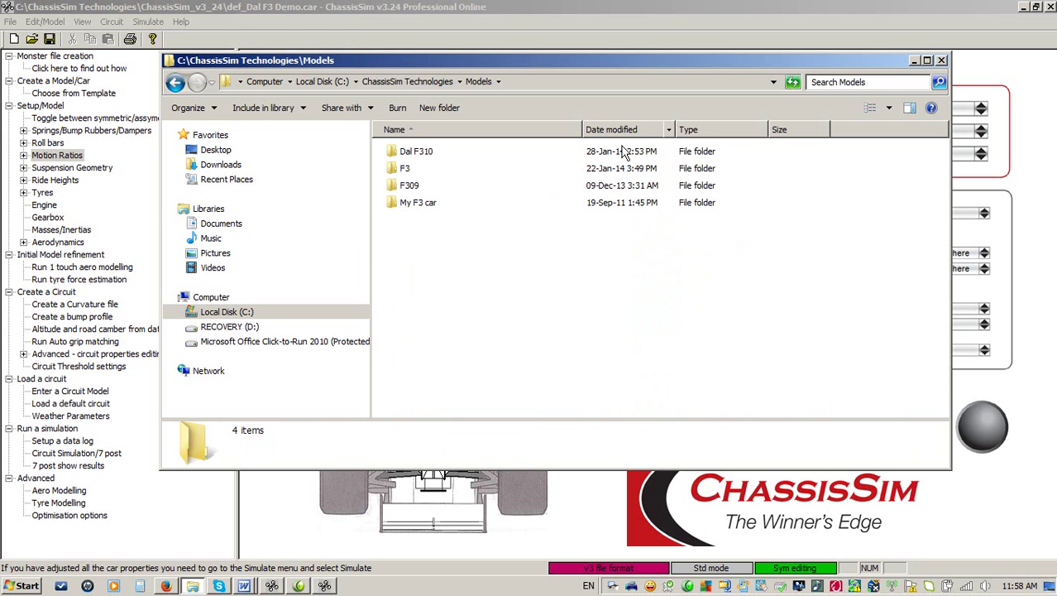
left_click(589, 7)
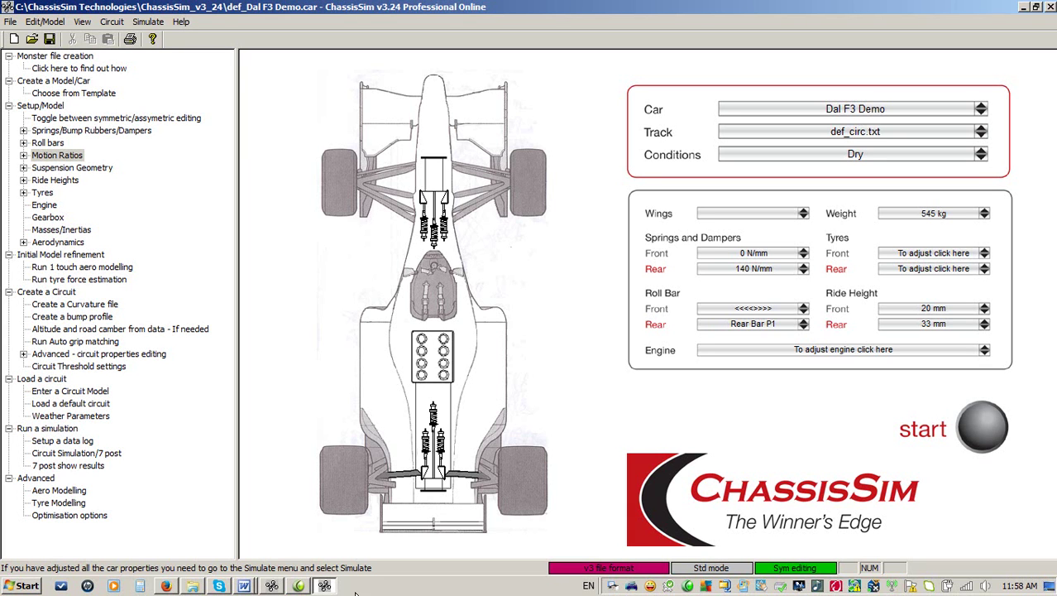
Navigate Explorer to ChassisSim_v3_24\help\ChassisSim Tutorial.
left_click(192, 586)
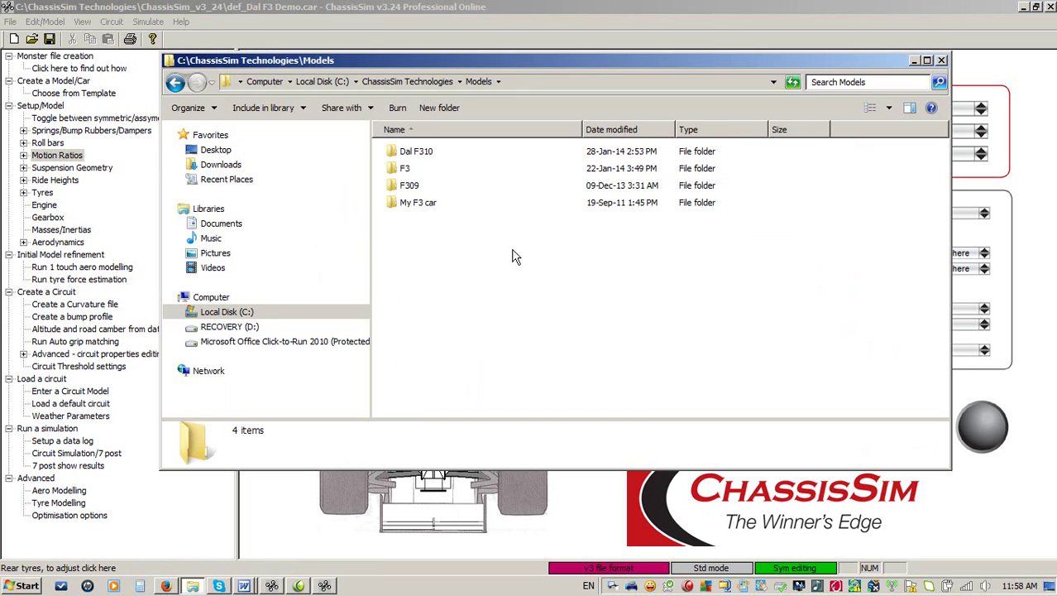
left_click(410, 81)
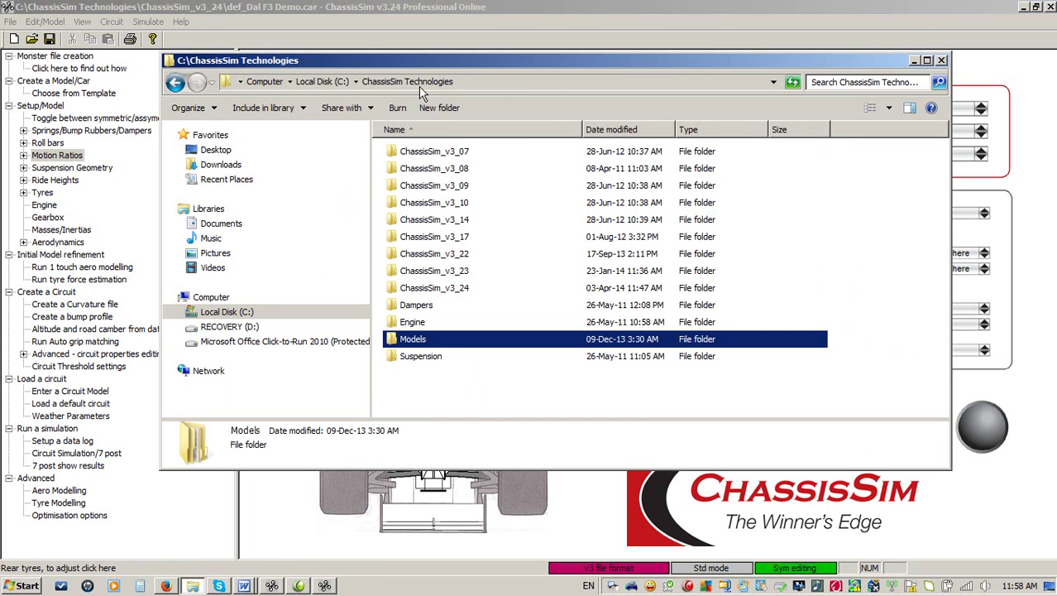
double_click(447, 288)
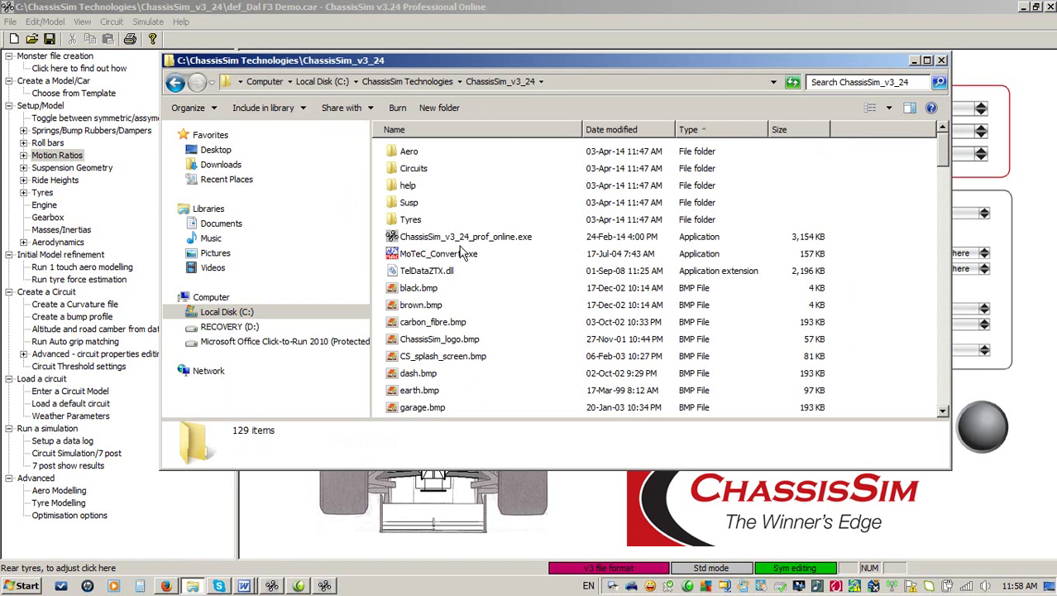
double_click(402, 189)
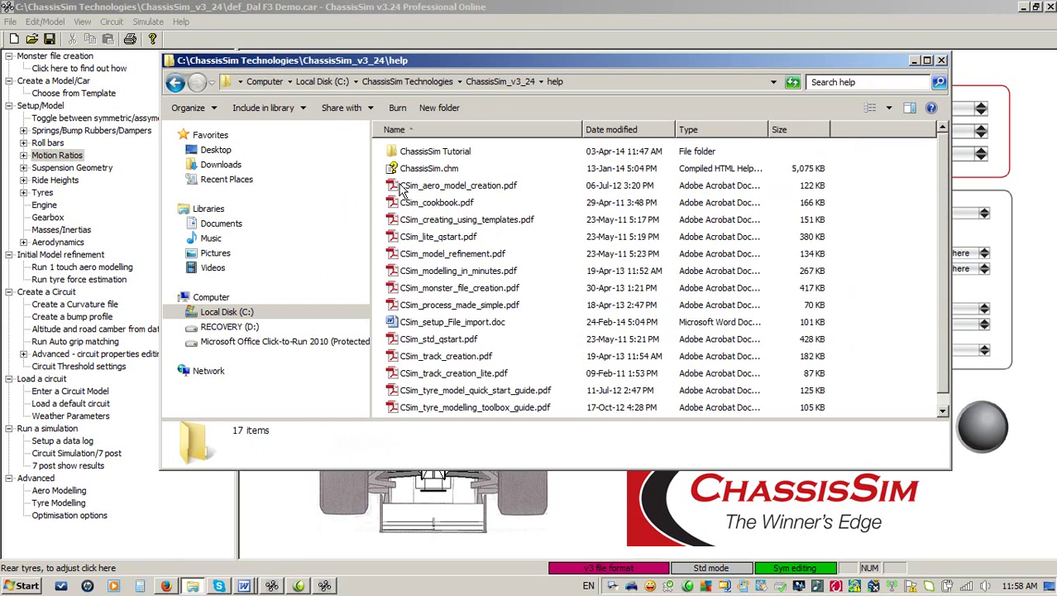
double_click(435, 154)
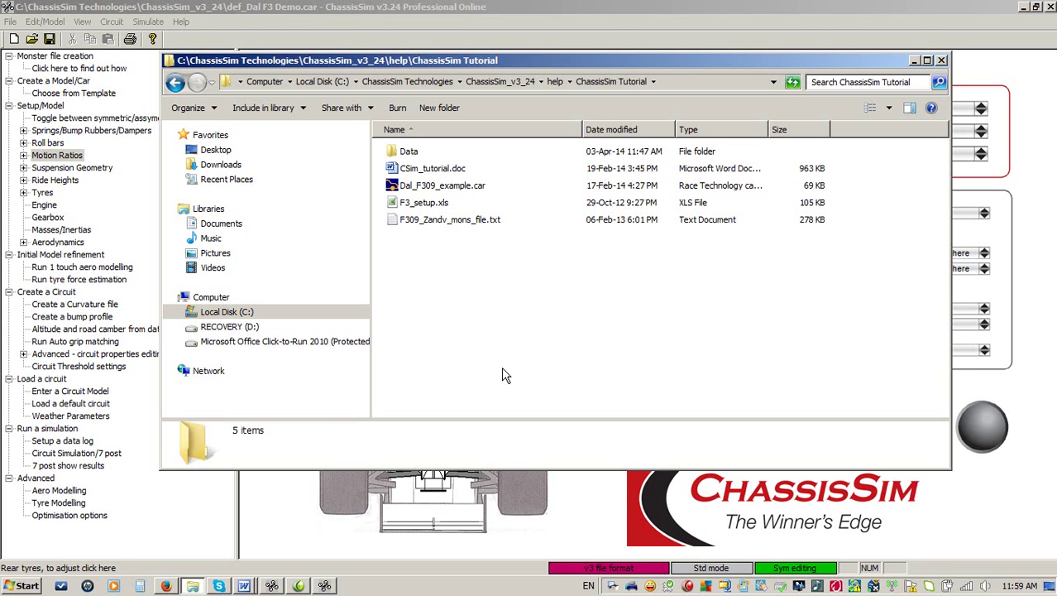
Open CSim_tutorial.doc maximised in Word and scroll down to Step 1's file-copying instructions.
double_click(434, 168)
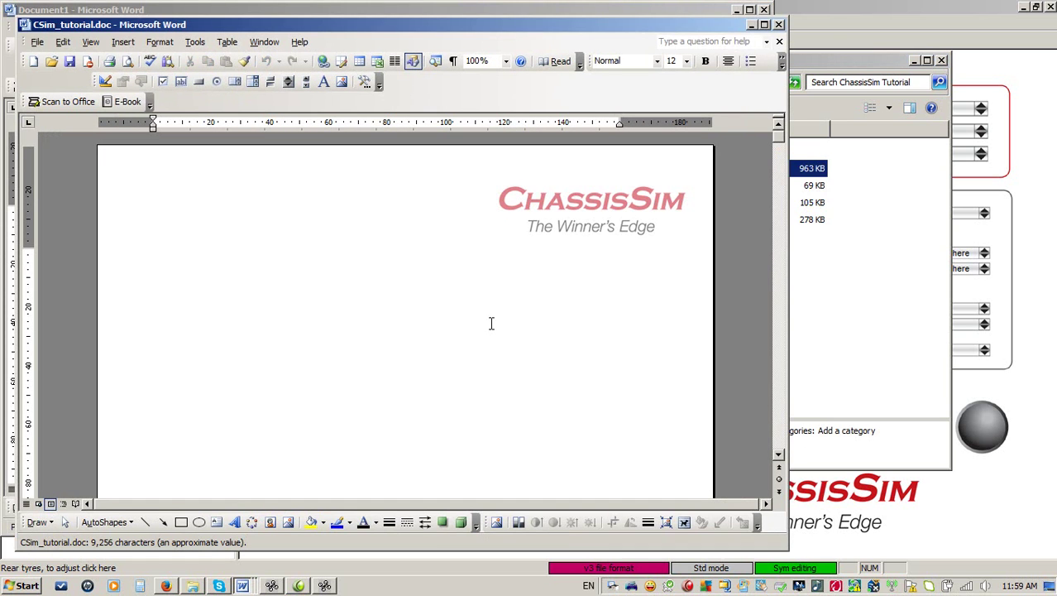
left_click(764, 24)
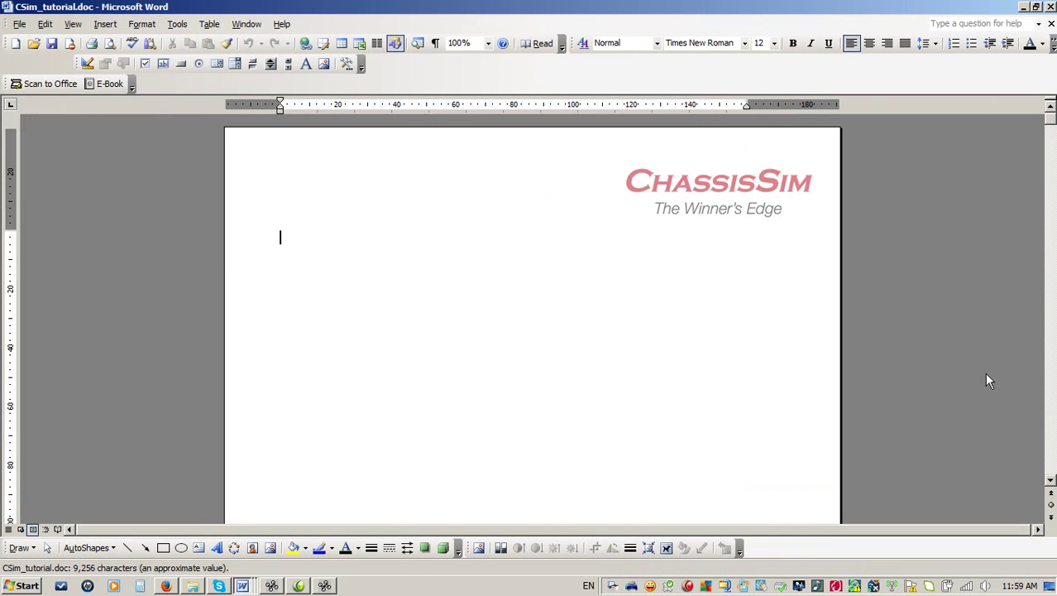
left_click_drag(1049, 107, 1049, 152)
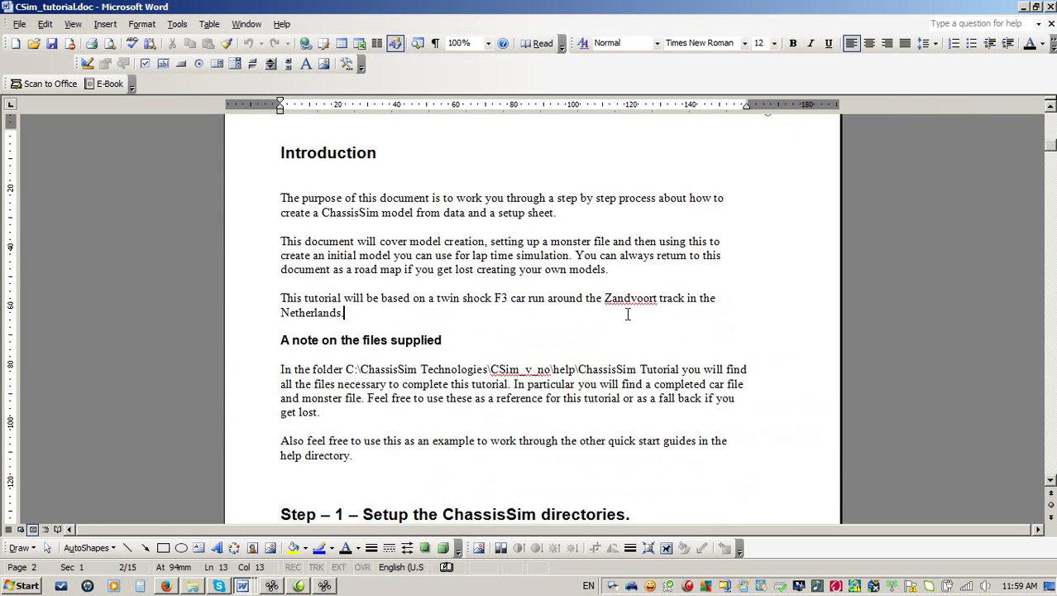
scroll(627, 313, "down", 8)
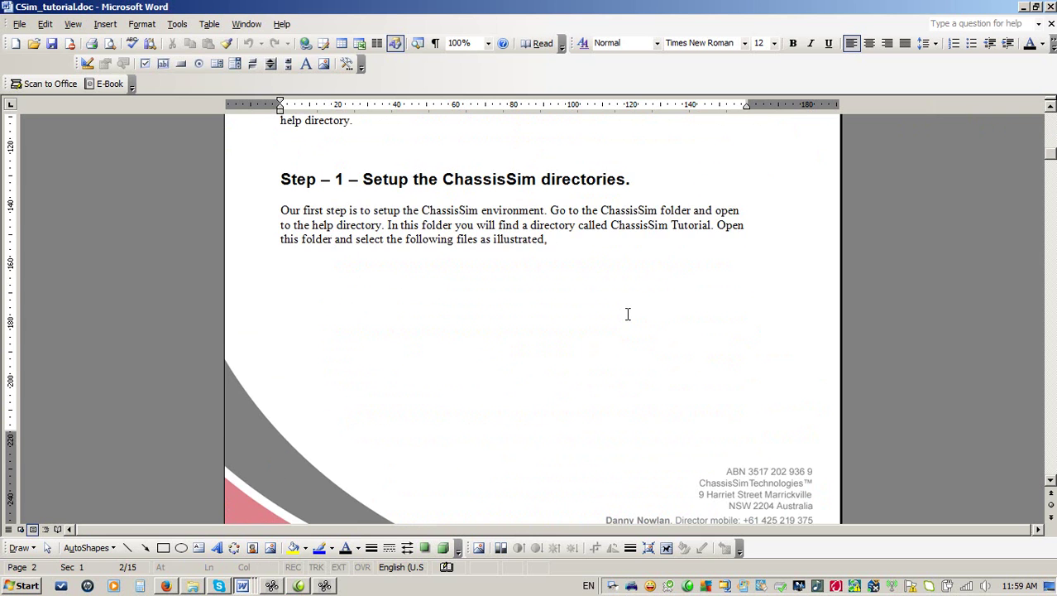
scroll(627, 313, "down", 3)
scroll(627, 313, "down", 3)
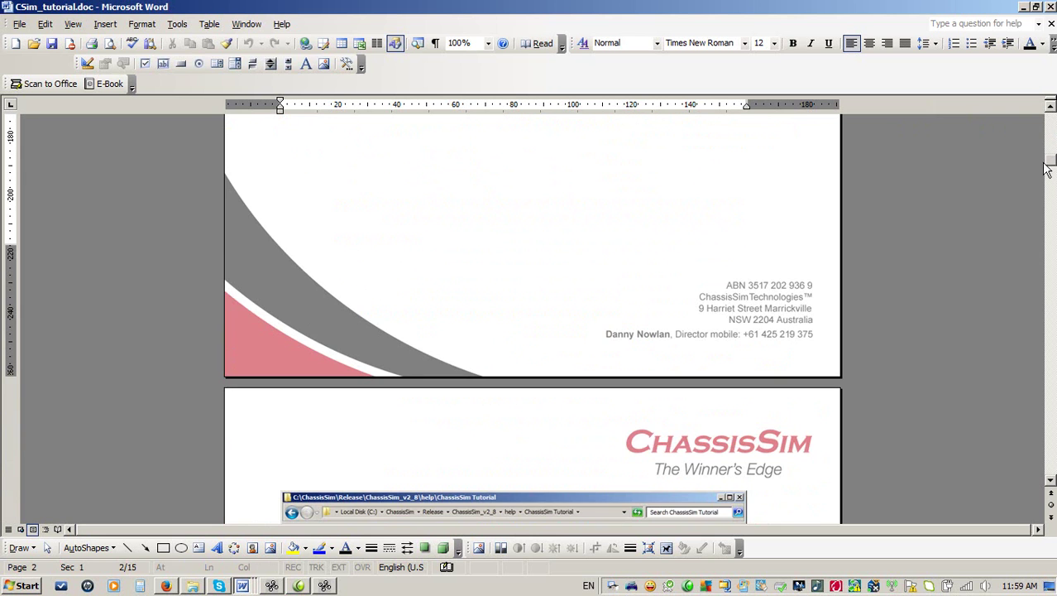
left_click_drag(1049, 168, 1051, 173)
Check Dal_F309_example.car, F3_setup.xls, F309_Zandv_mons_file.txt and the Data folder's log, then return to ChassisSim.
left_click(195, 586)
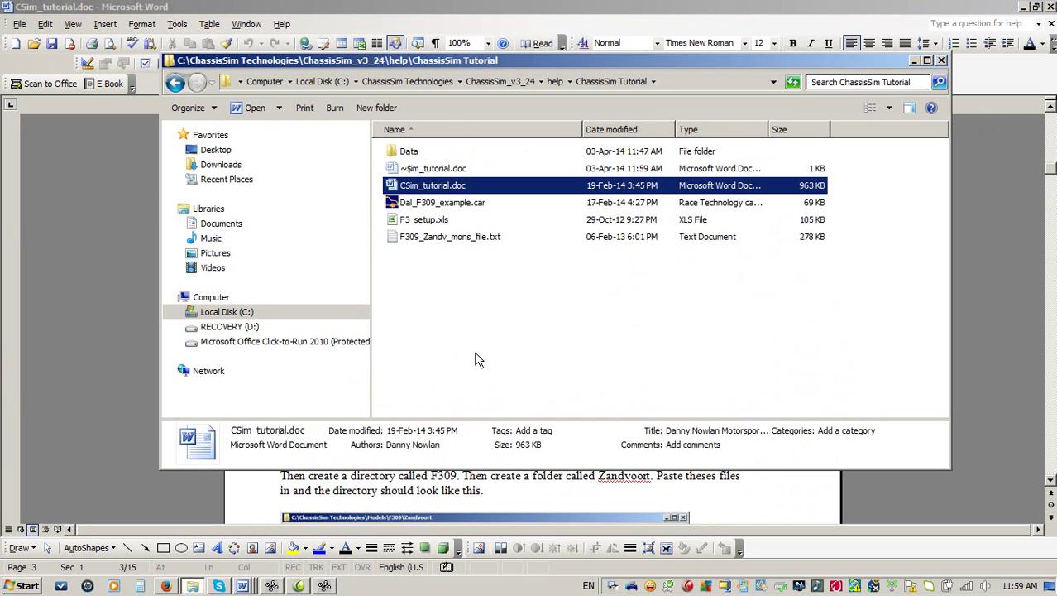
left_click(458, 207)
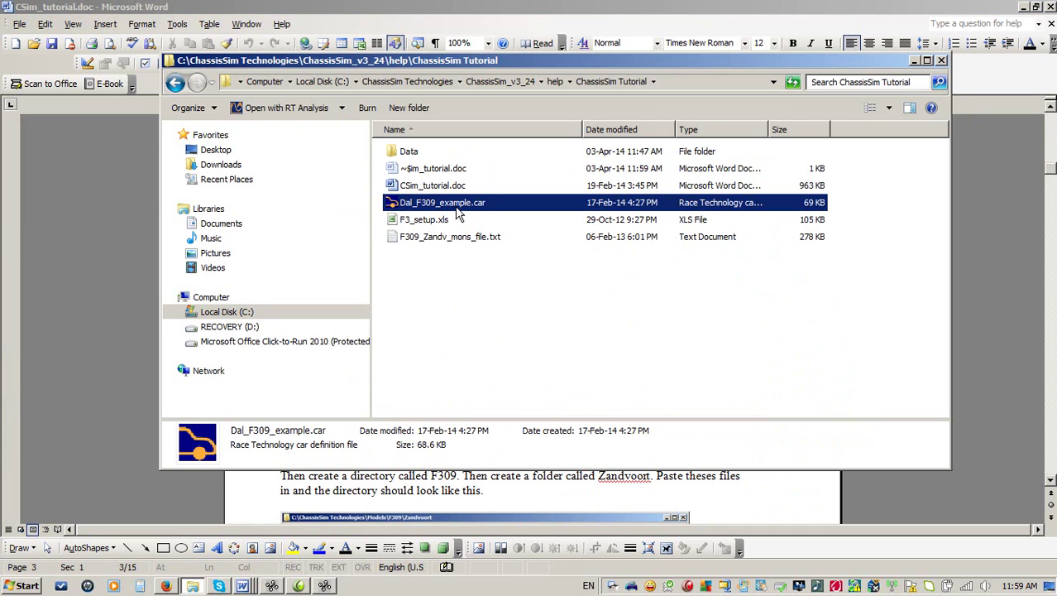
left_click(422, 225)
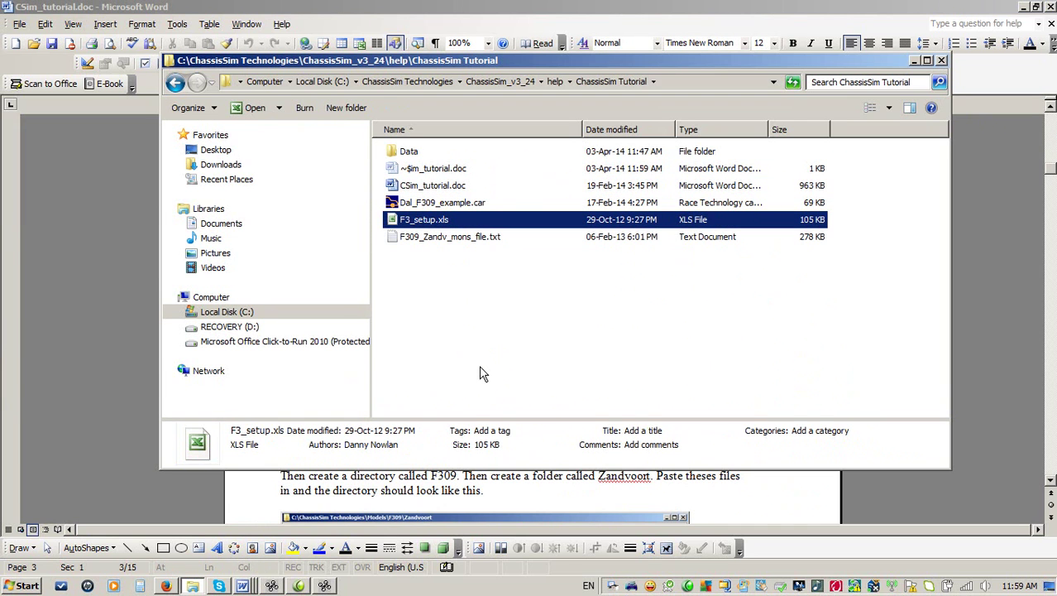
left_click(437, 239)
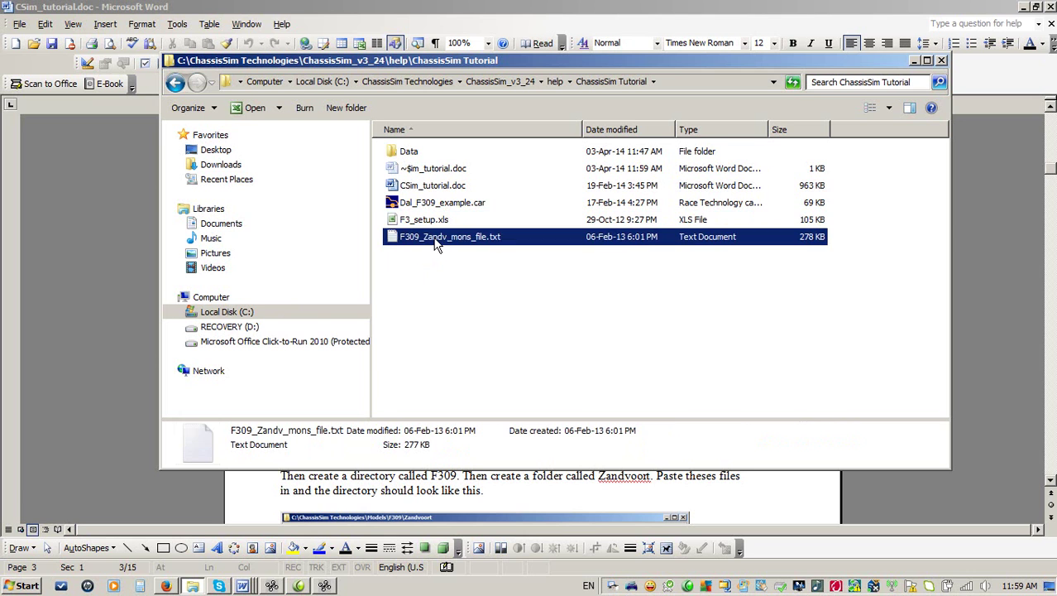
double_click(407, 152)
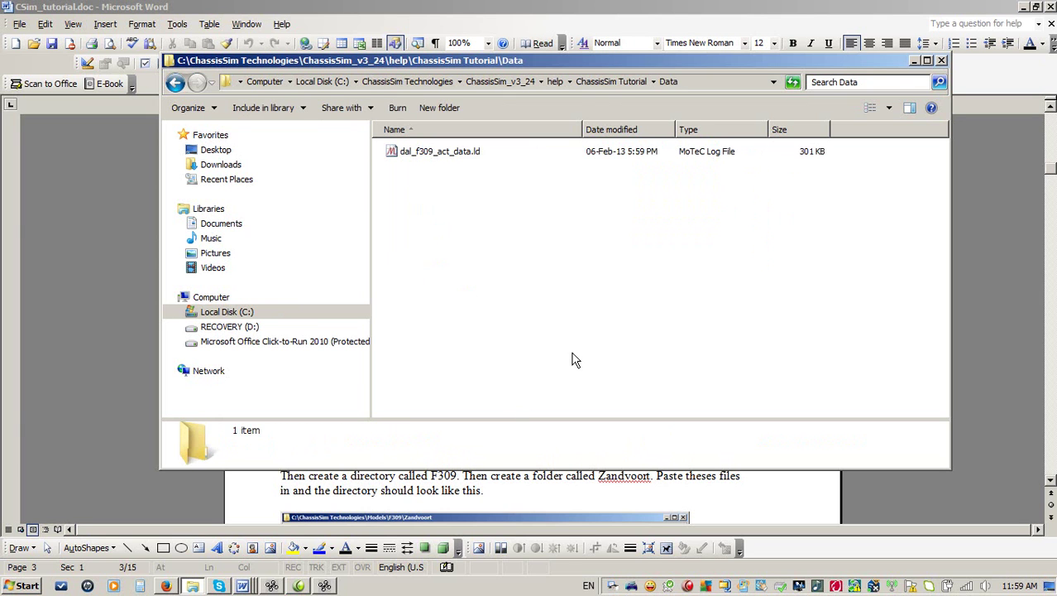
left_click(603, 80)
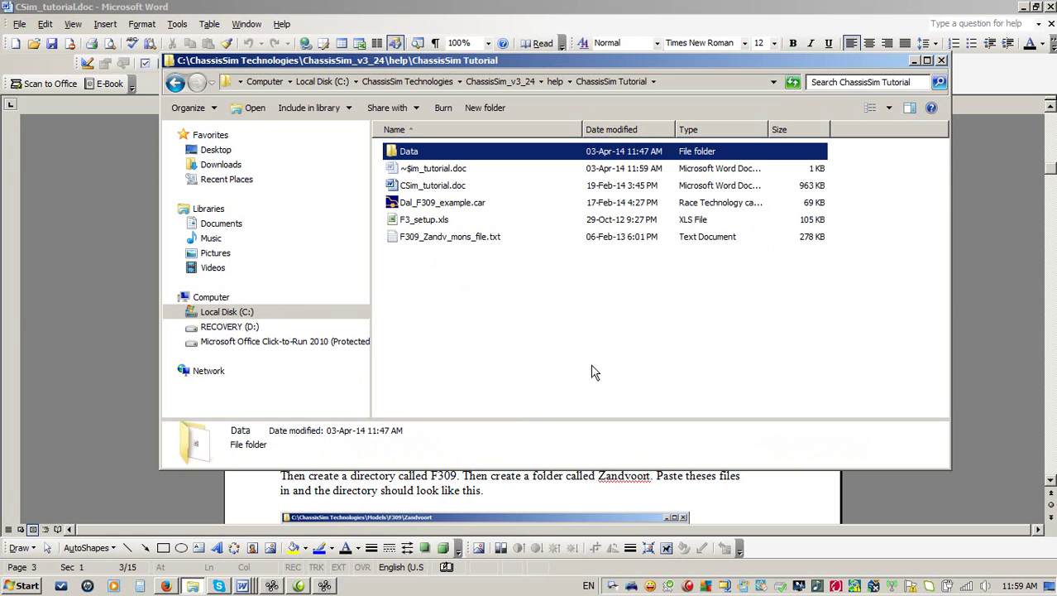
left_click(325, 586)
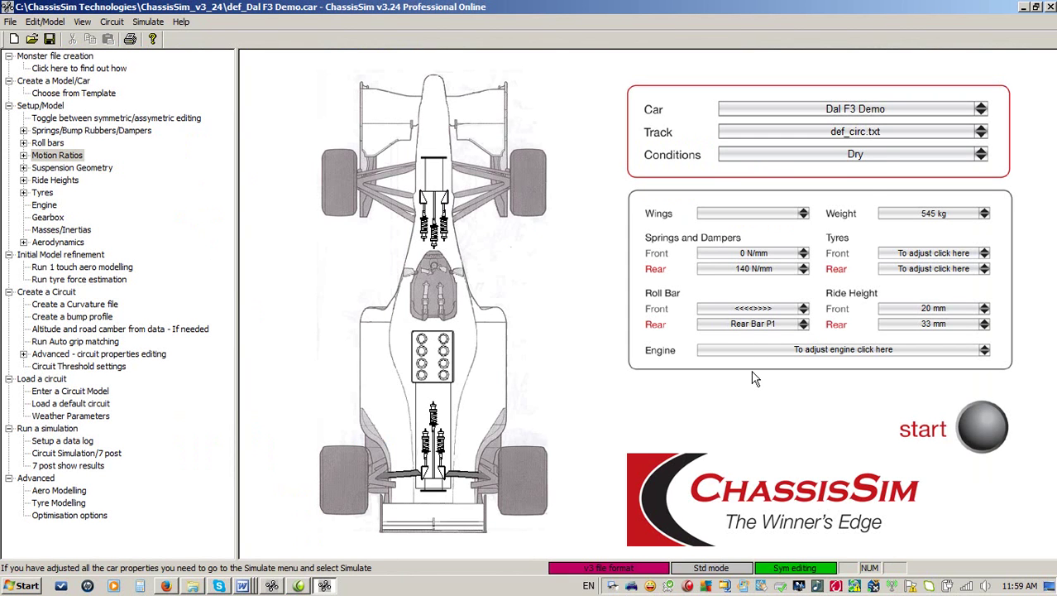
Dismiss the Circuit Wizard and load the Dallara F310 car template.
left_click(854, 139)
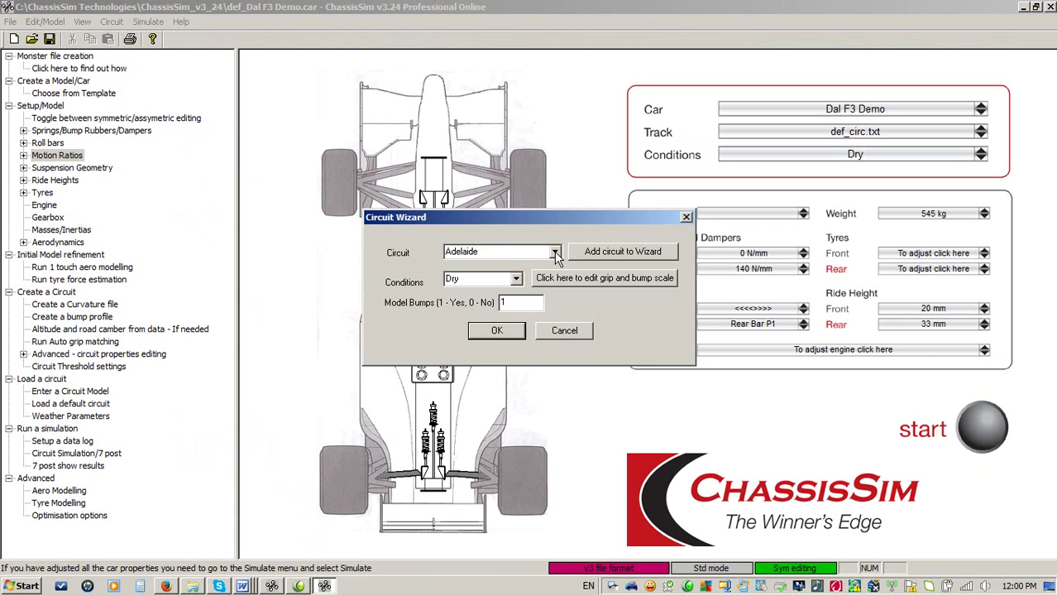
left_click(577, 329)
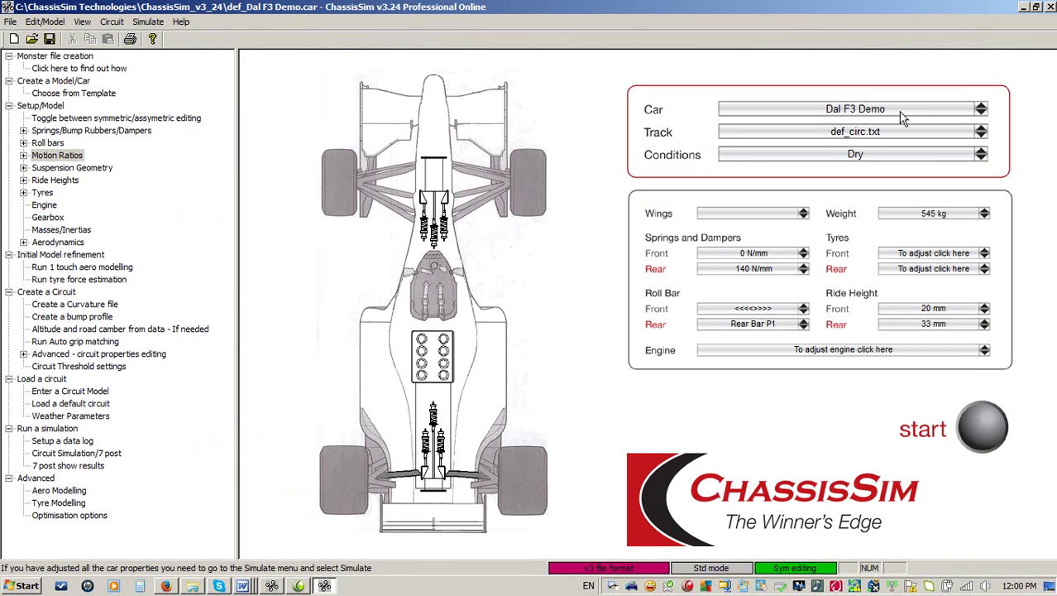
left_click(902, 115)
left_click(604, 271)
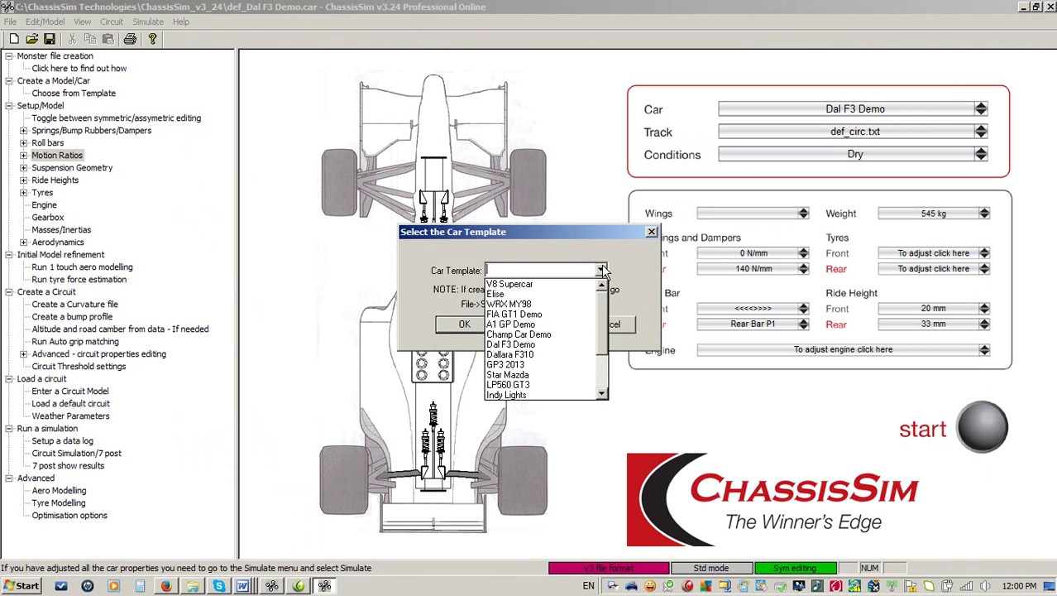
left_click(561, 357)
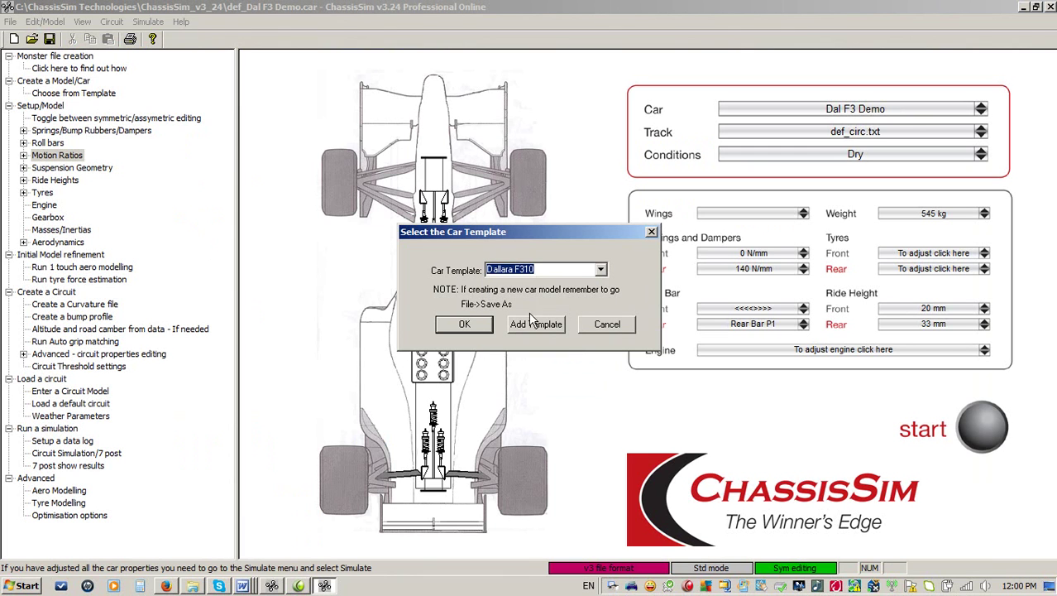
left_click(465, 324)
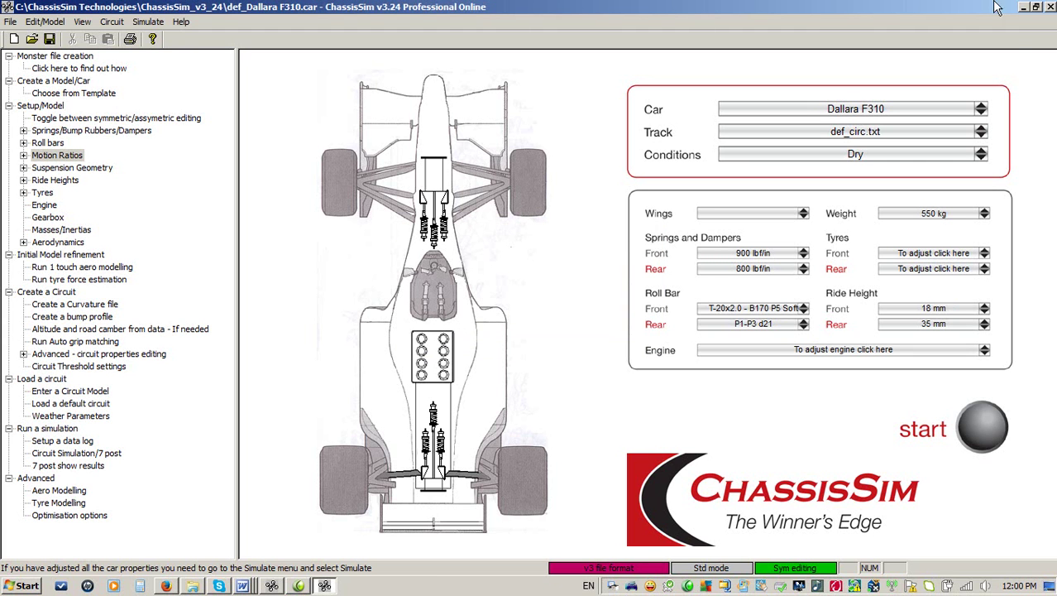
Restore the ChassisSim window and fit it to the top-left, showing the tree and car drawing.
left_click(1036, 8)
left_click_drag(517, 47, 492, 14)
mouse_move(791, 411)
left_mouse_down()
mouse_move(607, 580)
mouse_move(588, 552)
left_mouse_up()
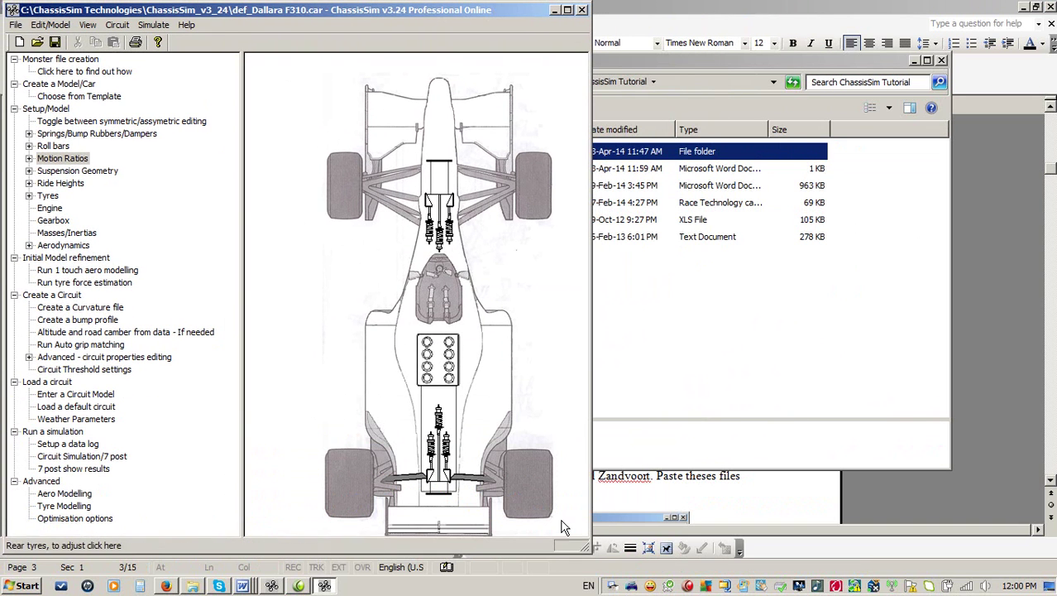
Open F3_setup.xls in Excel and position it to the right of the ChassisSim car drawing.
left_click(193, 586)
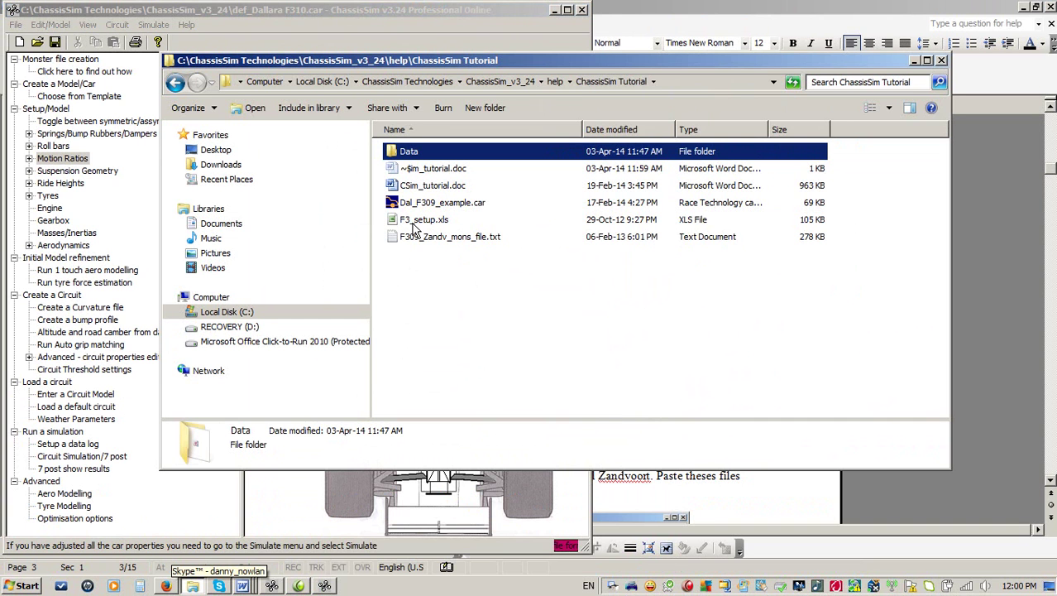
double_click(414, 221)
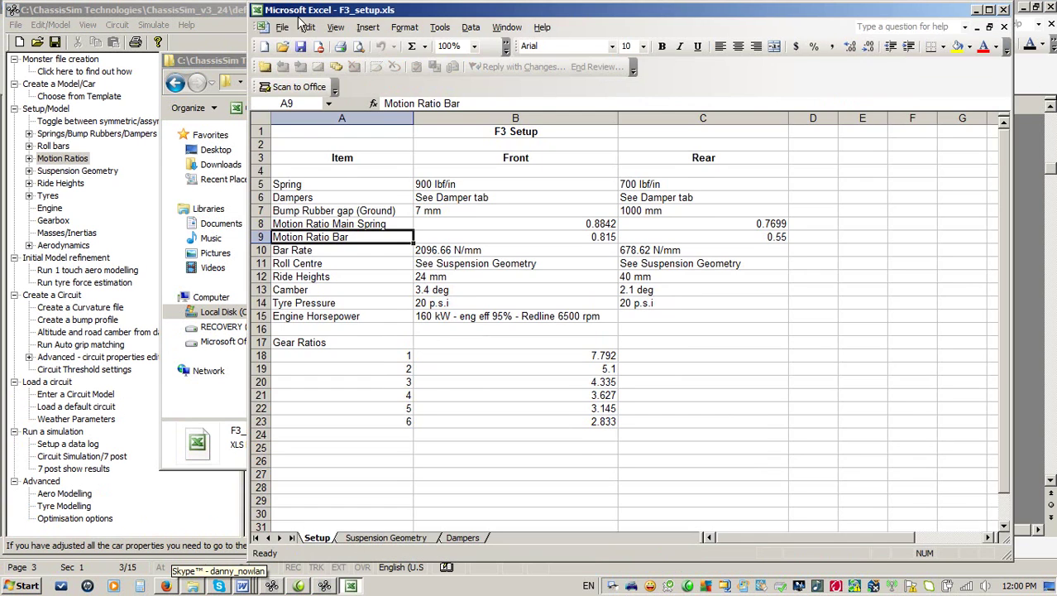
left_click(198, 11)
left_click(726, 19)
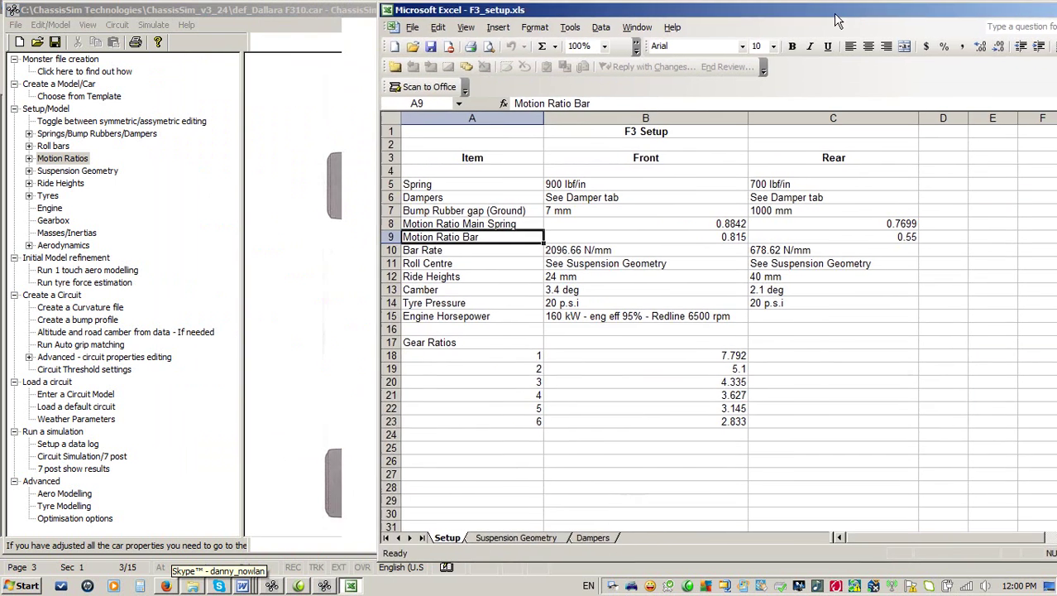
left_click(364, 21)
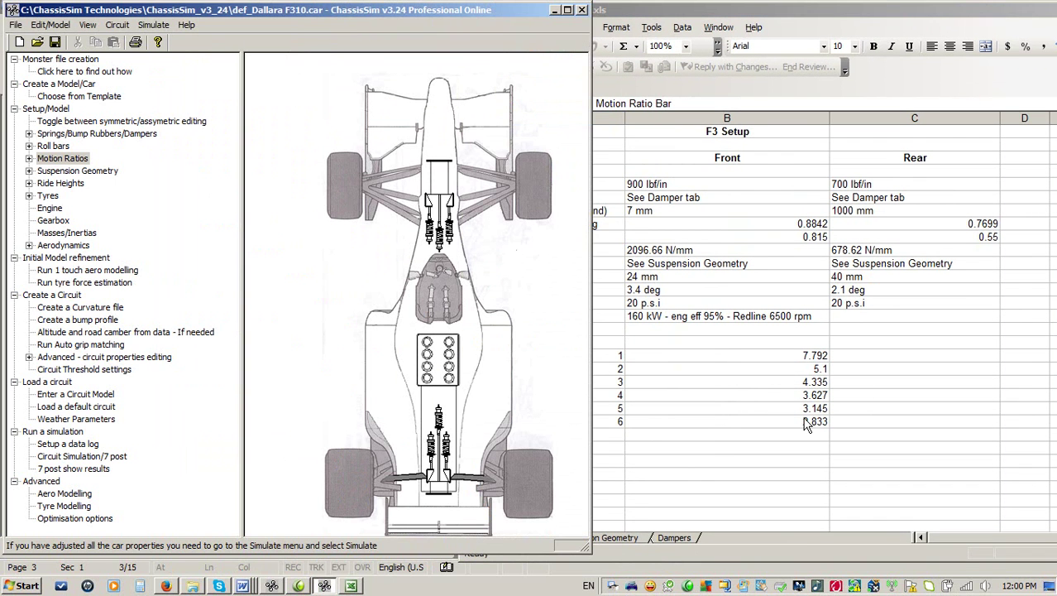
left_click(656, 12)
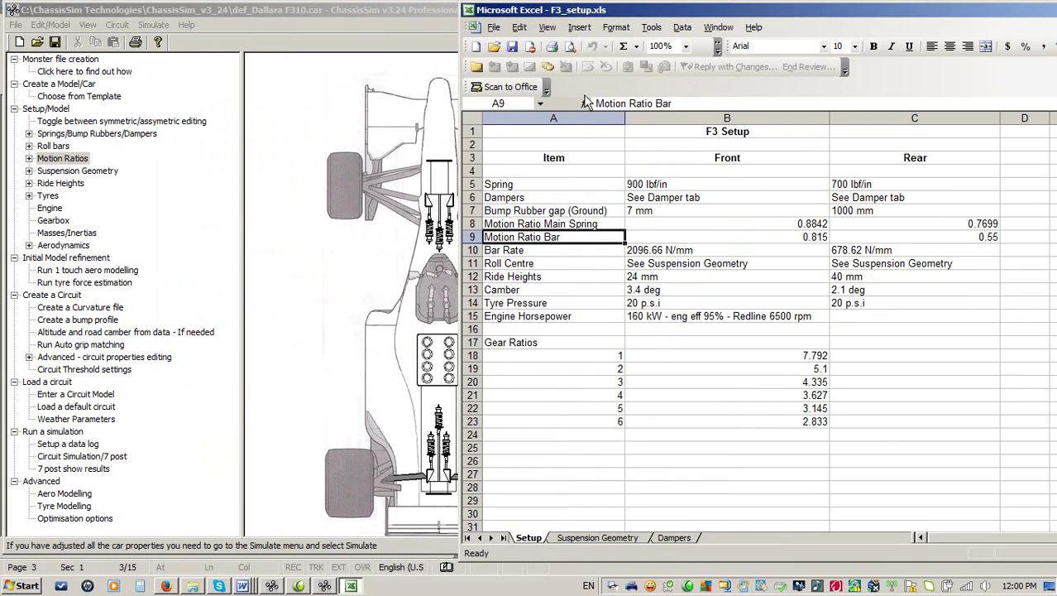
left_click_drag(460, 335, 537, 321)
left_click_drag(748, 17, 759, 16)
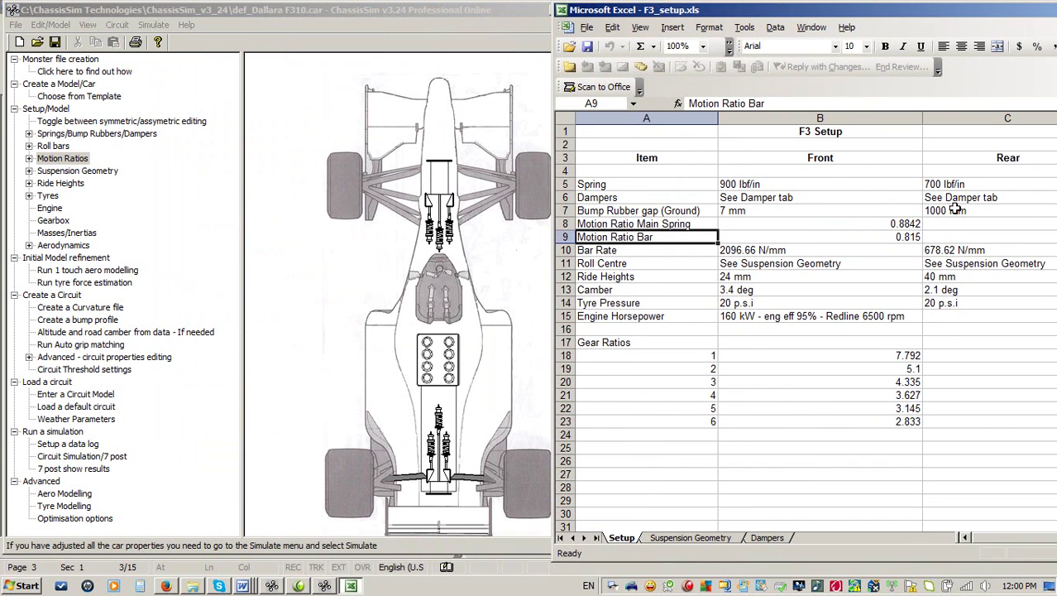
Inspect the front tyre and front spring/damper properties without changing them.
left_click(533, 189)
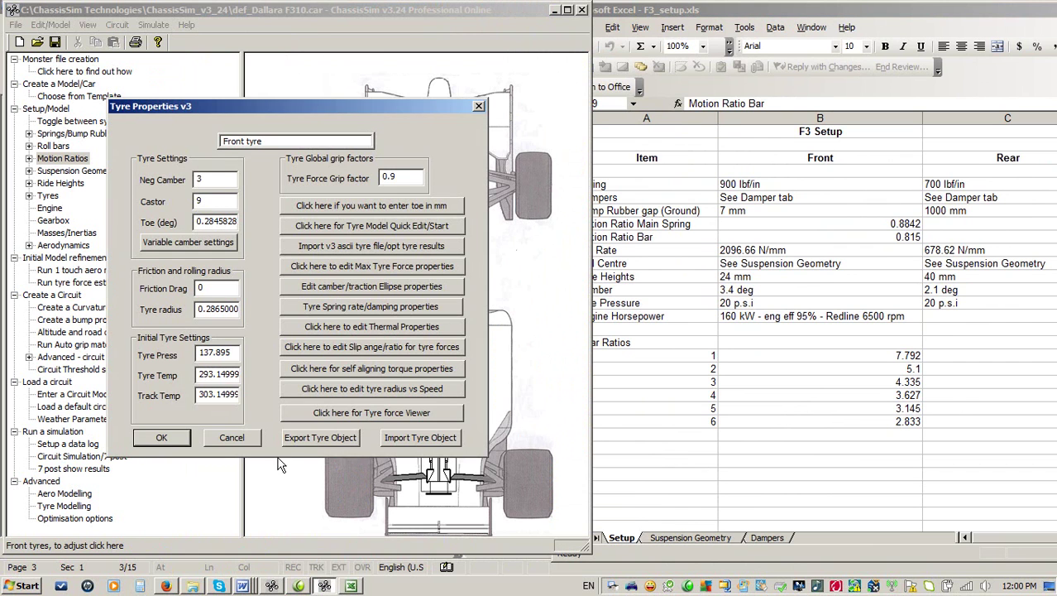
left_click(235, 439)
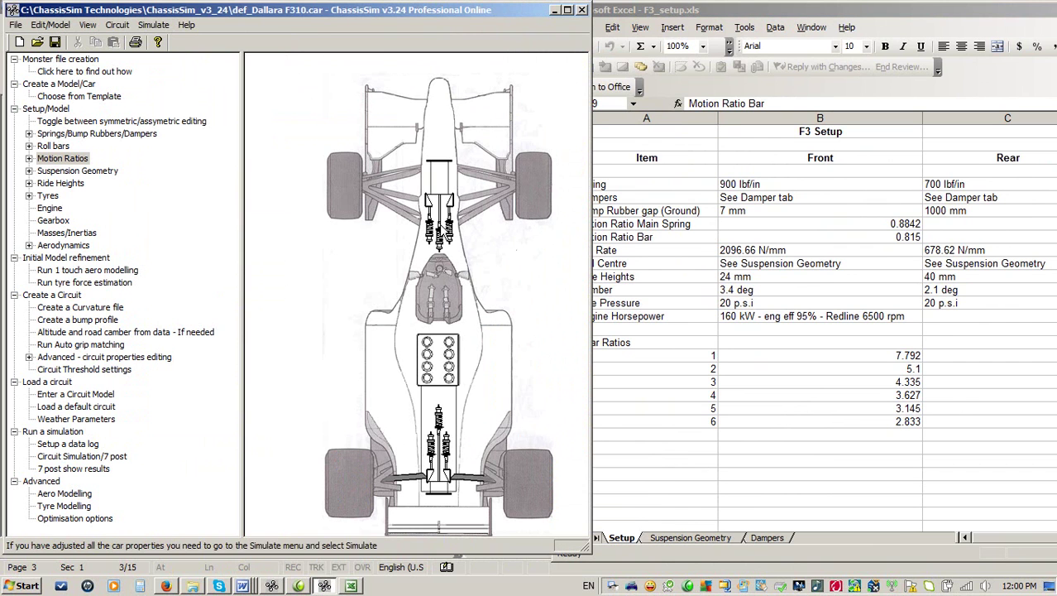
left_click(448, 228)
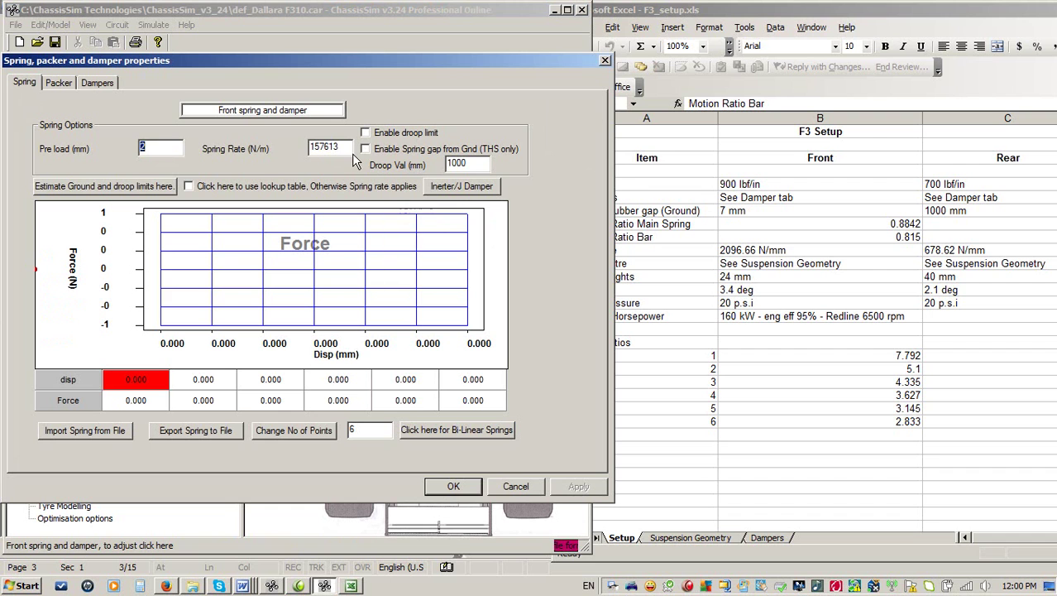
left_click(511, 484)
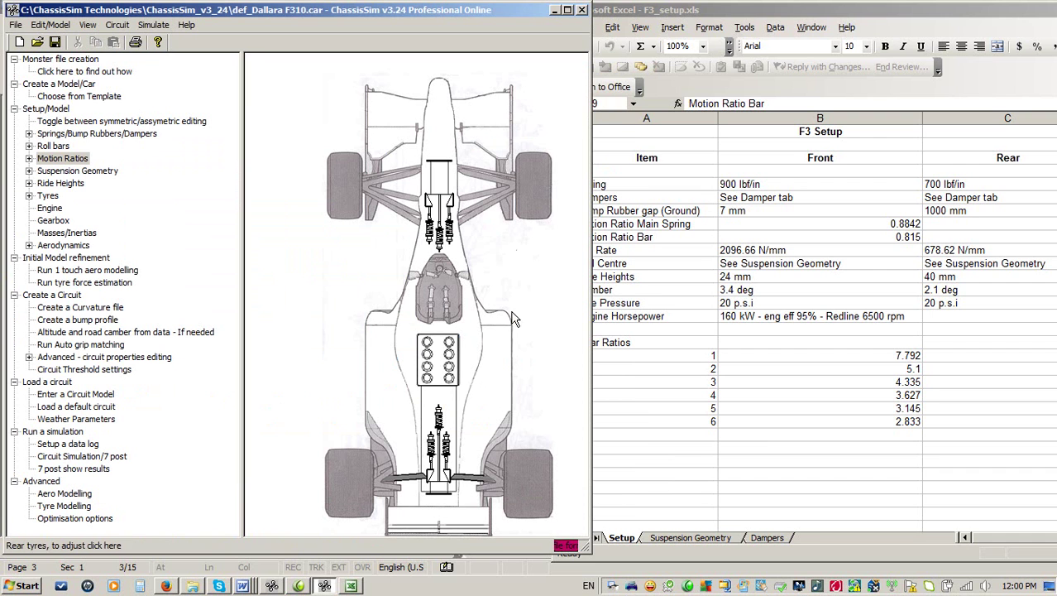
Set the spring rate display units to lbf/in.
left_click(89, 24)
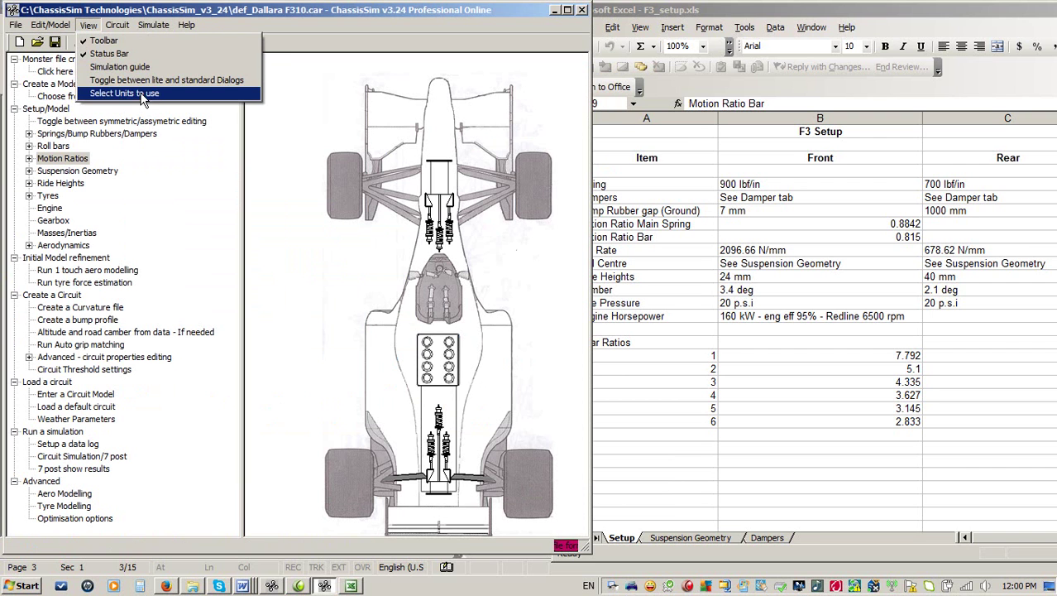
left_click(124, 93)
left_click(414, 156)
left_click(331, 189)
left_click(250, 425)
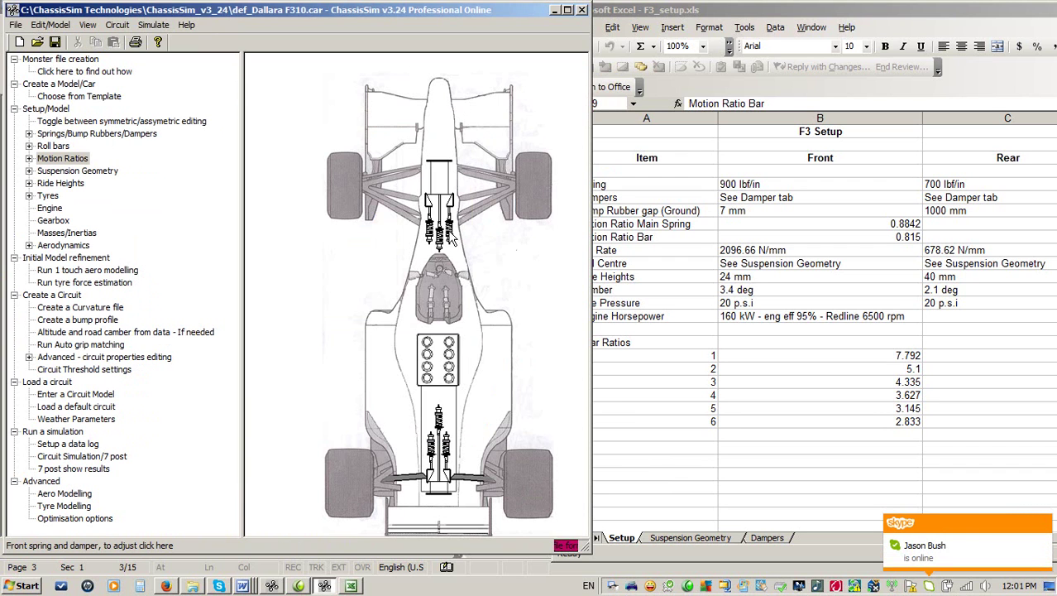
Confirm the 900 lbf/in front spring and change the rear spring rate to 700 lbf/in.
left_click(447, 232)
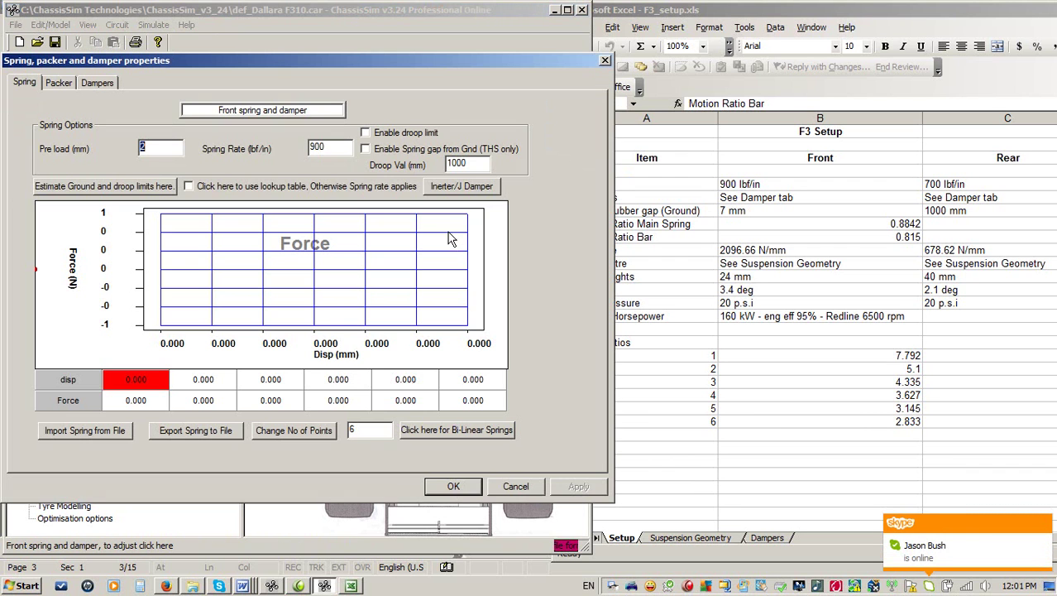
left_click(454, 486)
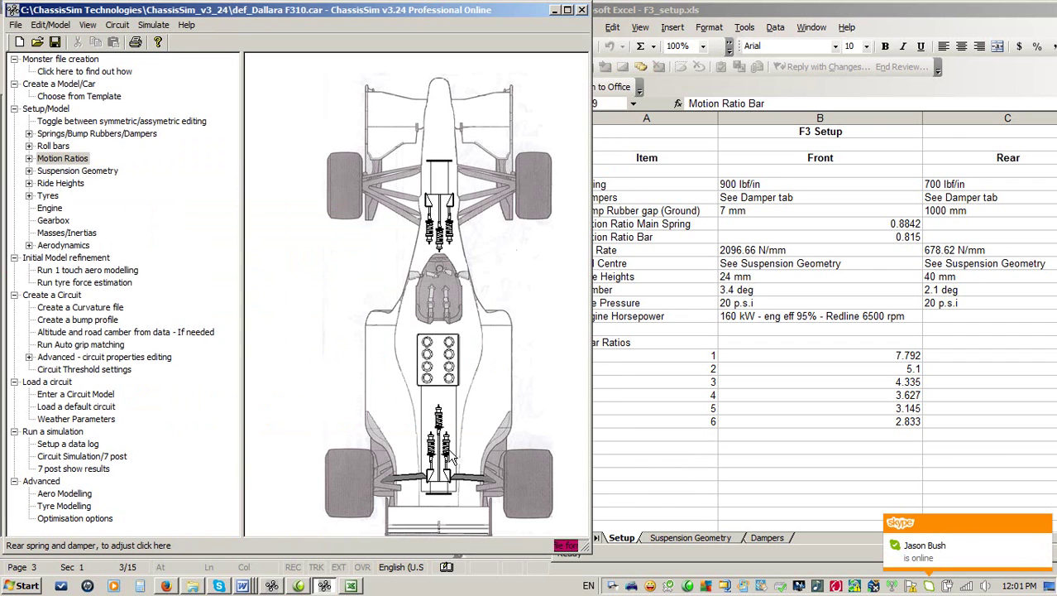
left_click(447, 449)
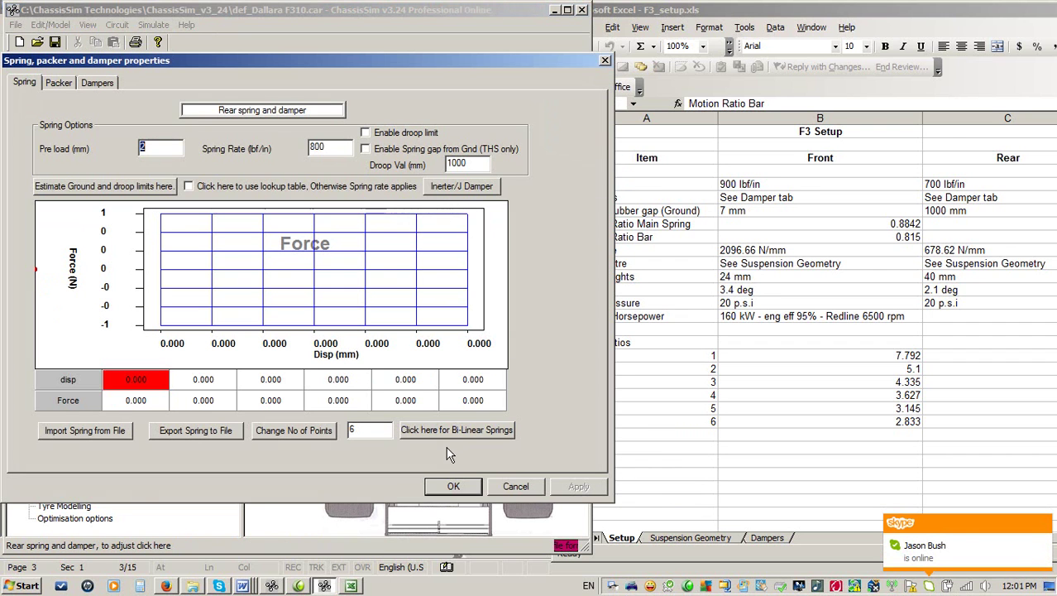
double_click(338, 148)
type("700")
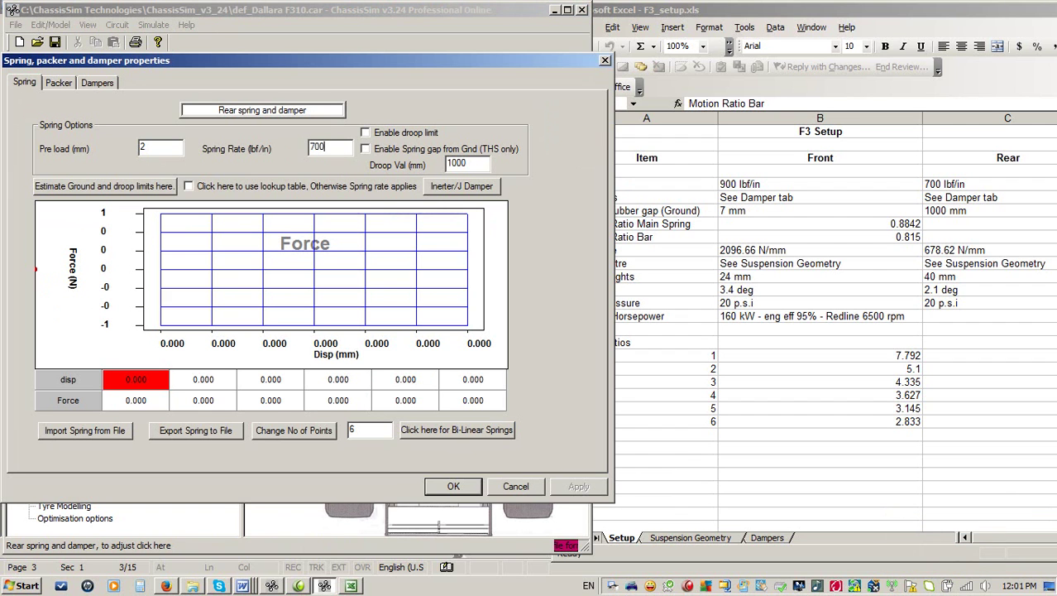
key("Return")
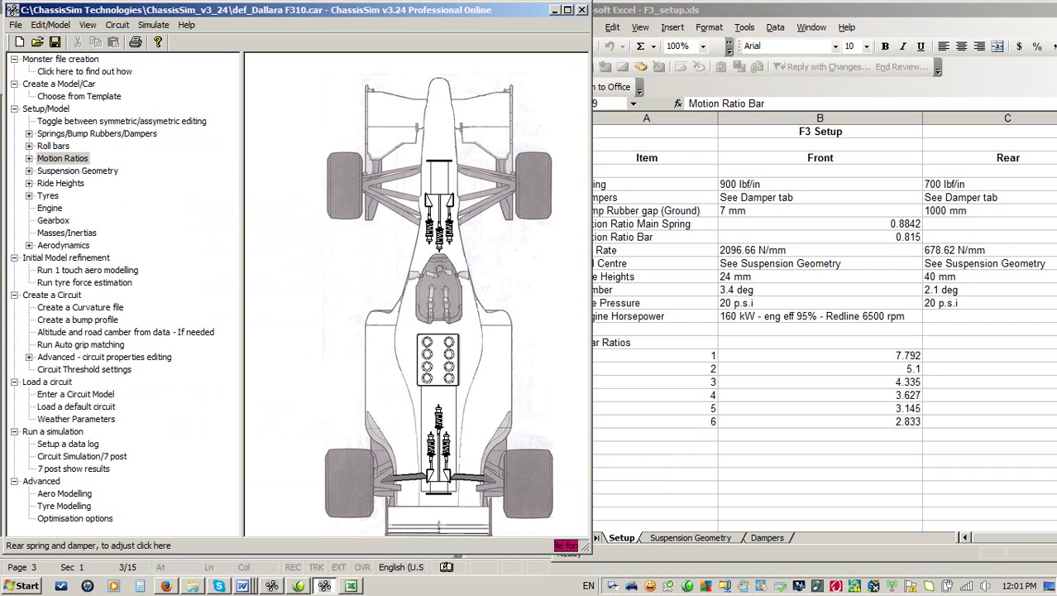
Browse Save As to Models\F309\Zandvoort, select Dal_F309_example.car, then cancel without saving.
left_click(16, 25)
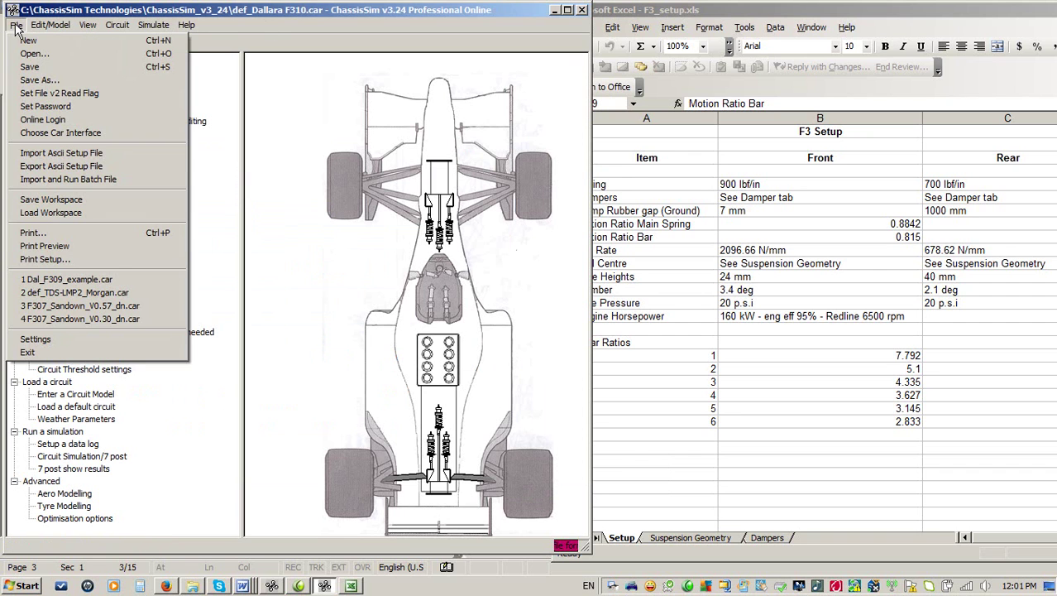
left_click(94, 79)
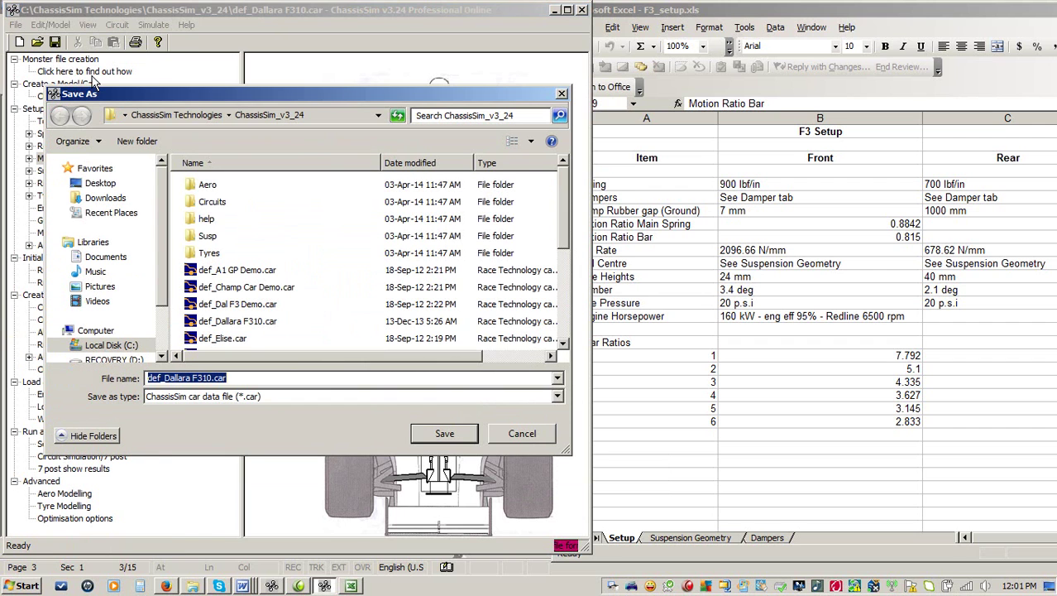
left_click(193, 112)
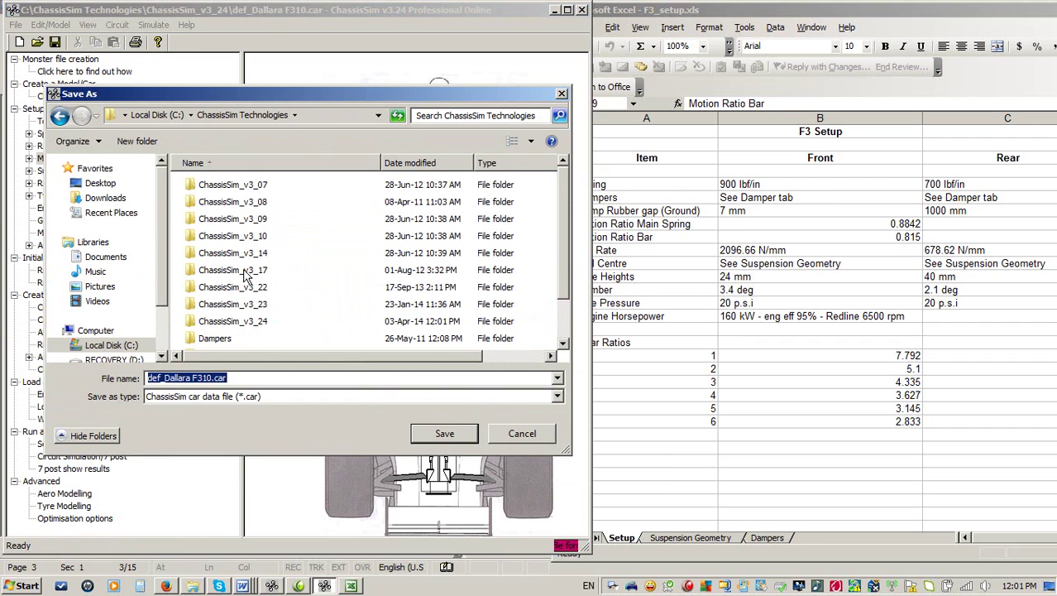
left_click(251, 321)
scroll(252, 318, "down", 1)
double_click(203, 324)
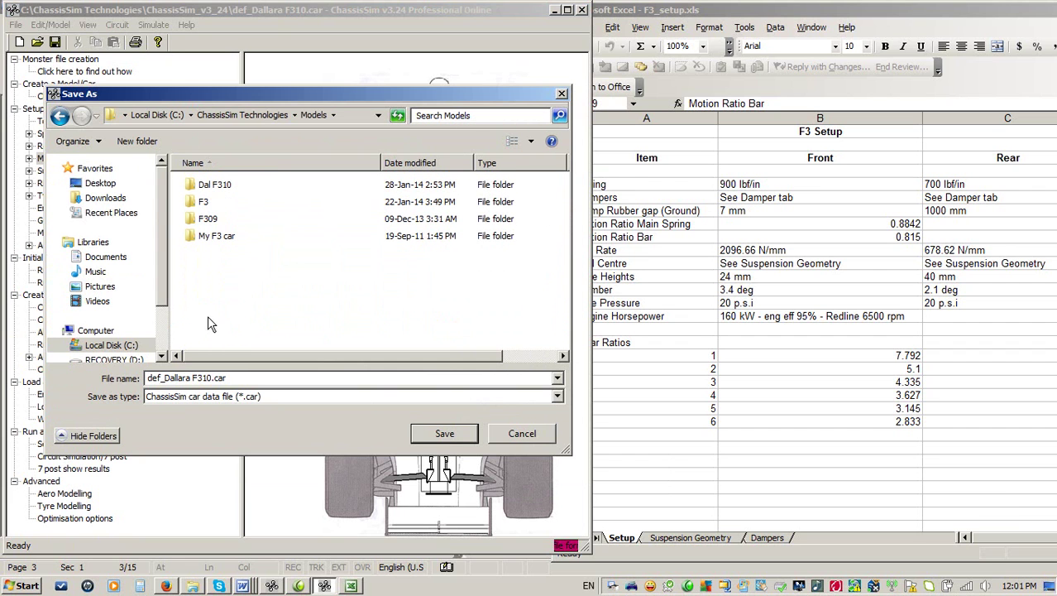
double_click(209, 222)
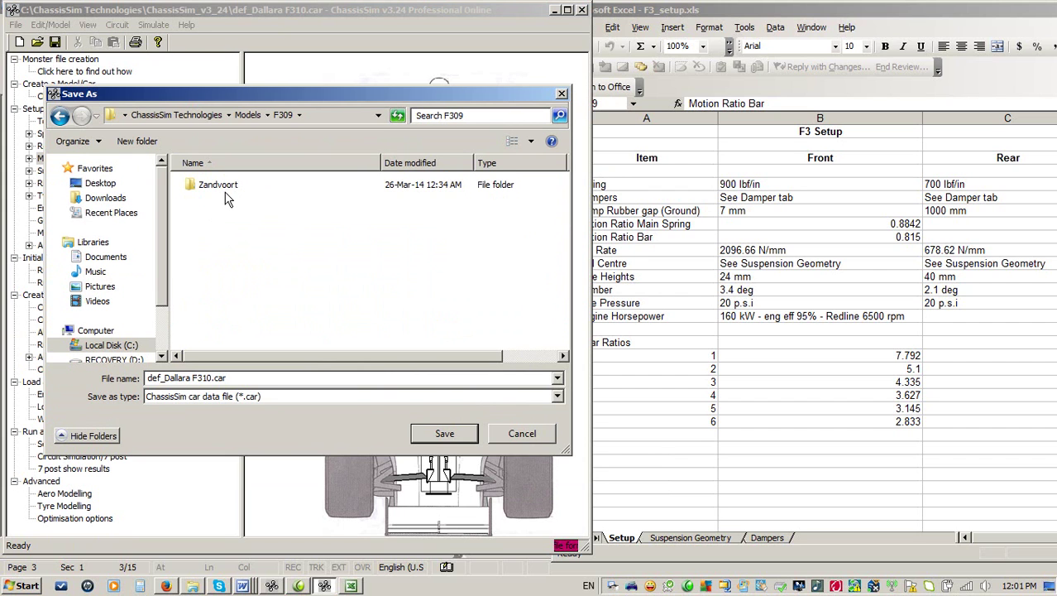
double_click(224, 188)
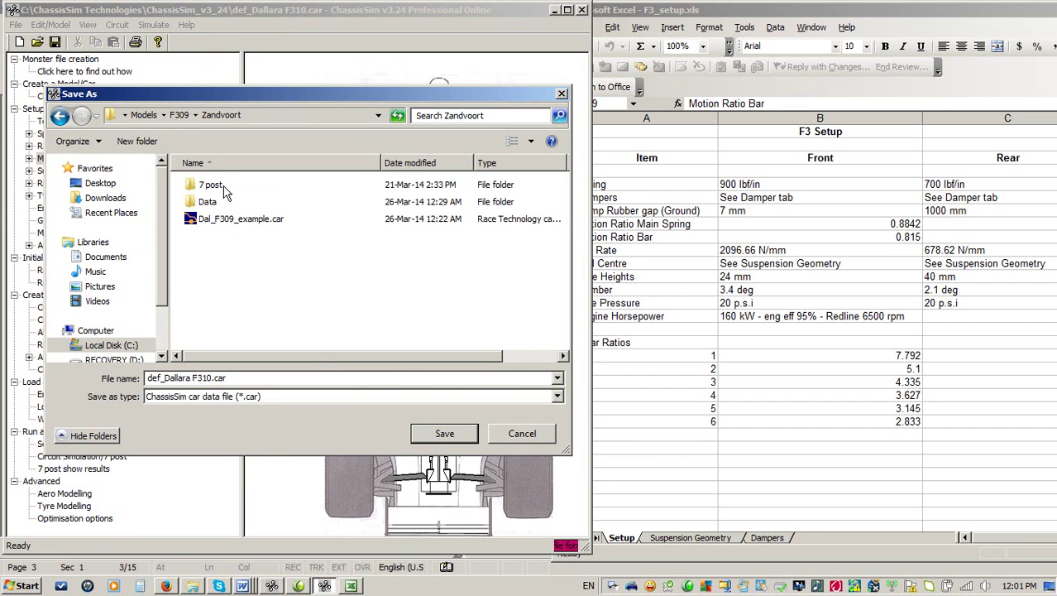
left_click(252, 222)
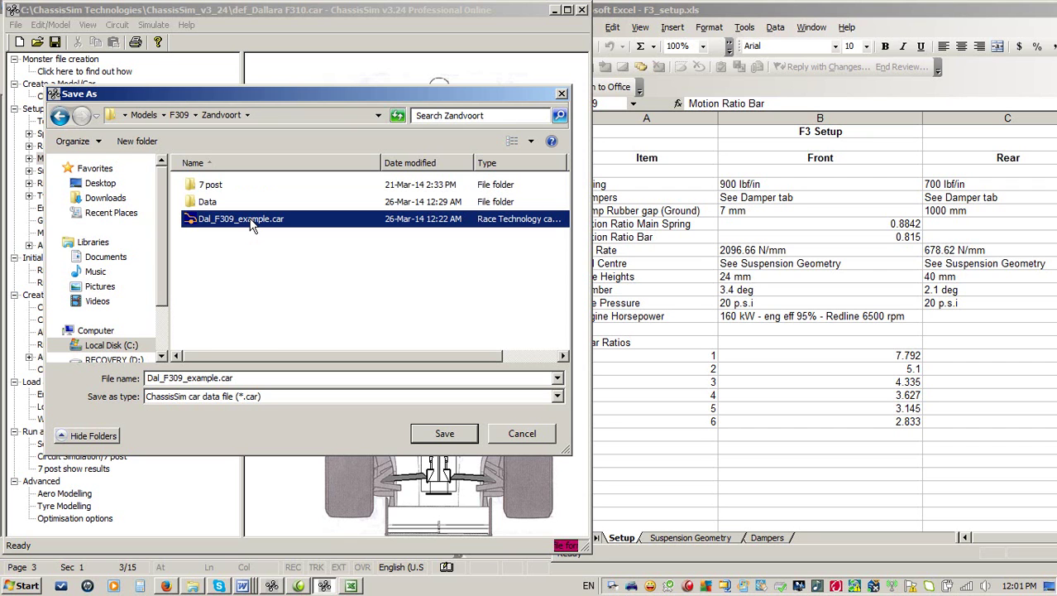
left_click(517, 437)
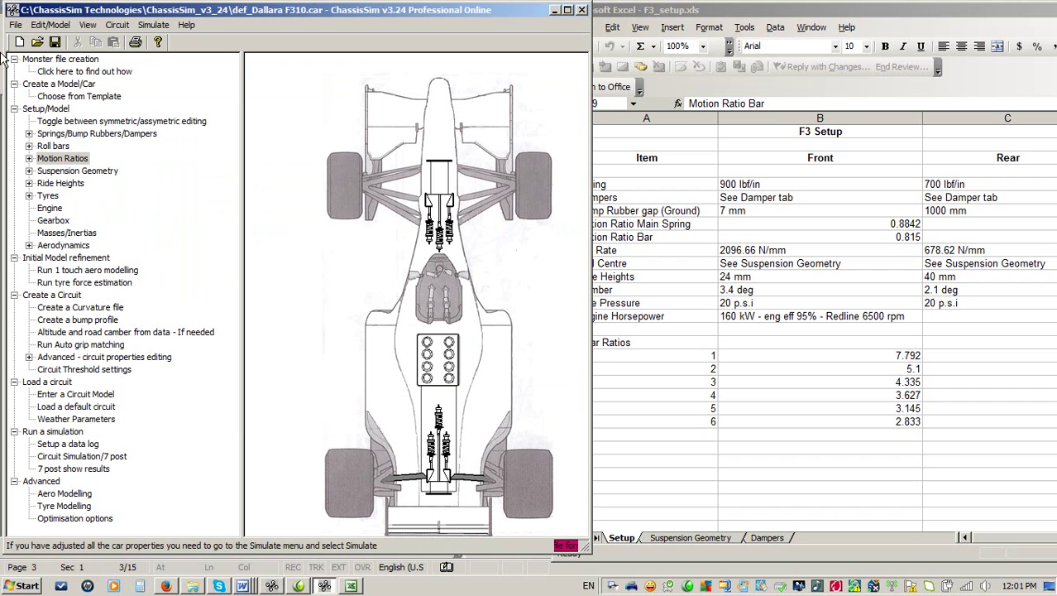
Open Dal_F309_example.car from ChassisSim_v3_24\help\ChassisSim Tutorial and maximise ChassisSim.
left_click(35, 46)
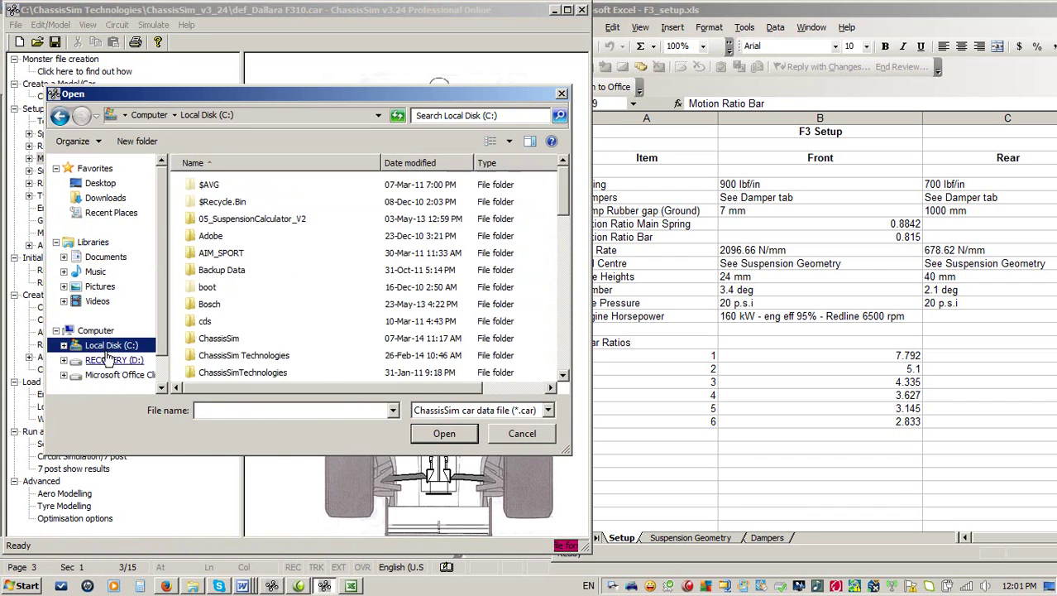
double_click(233, 356)
double_click(233, 321)
left_click(282, 337)
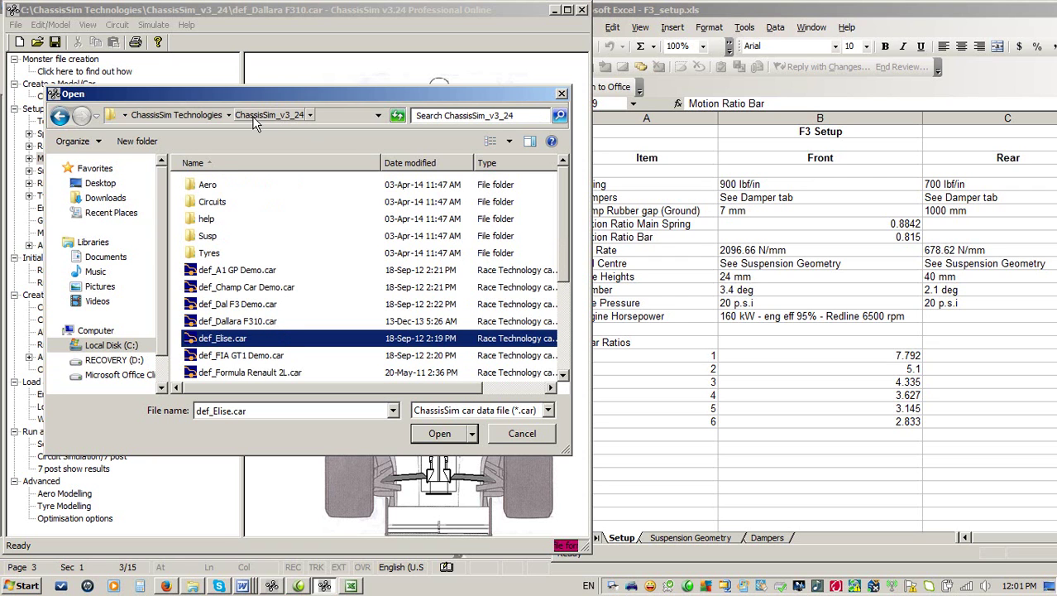
left_click(169, 115)
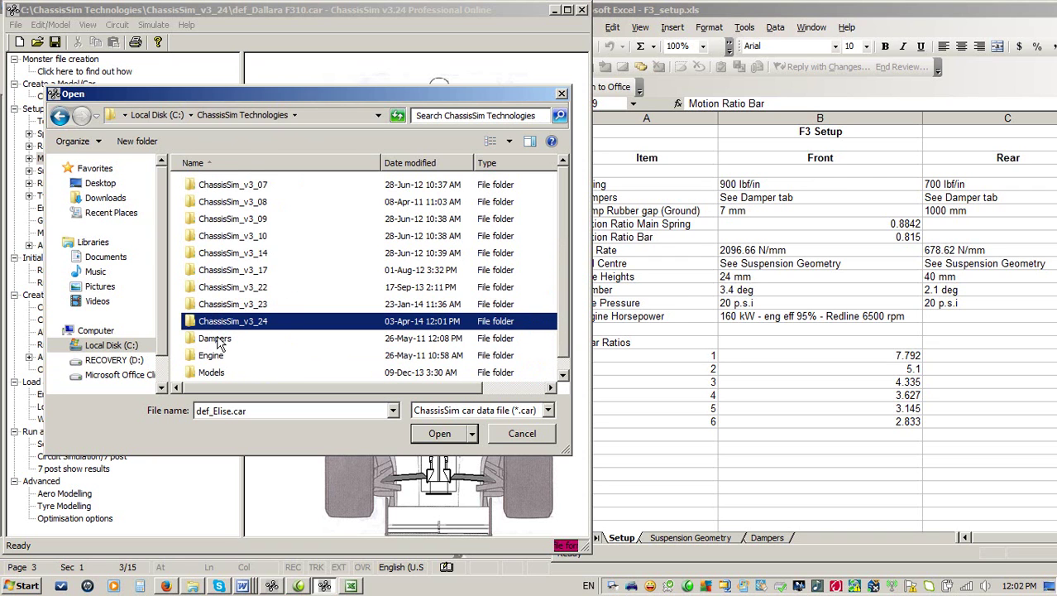
double_click(229, 325)
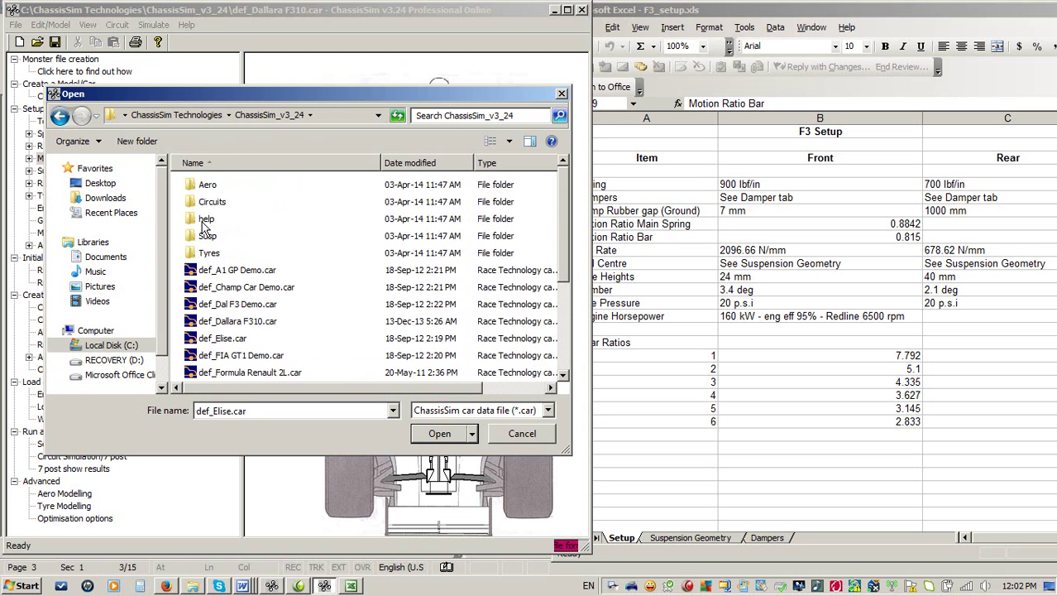
double_click(207, 219)
double_click(207, 185)
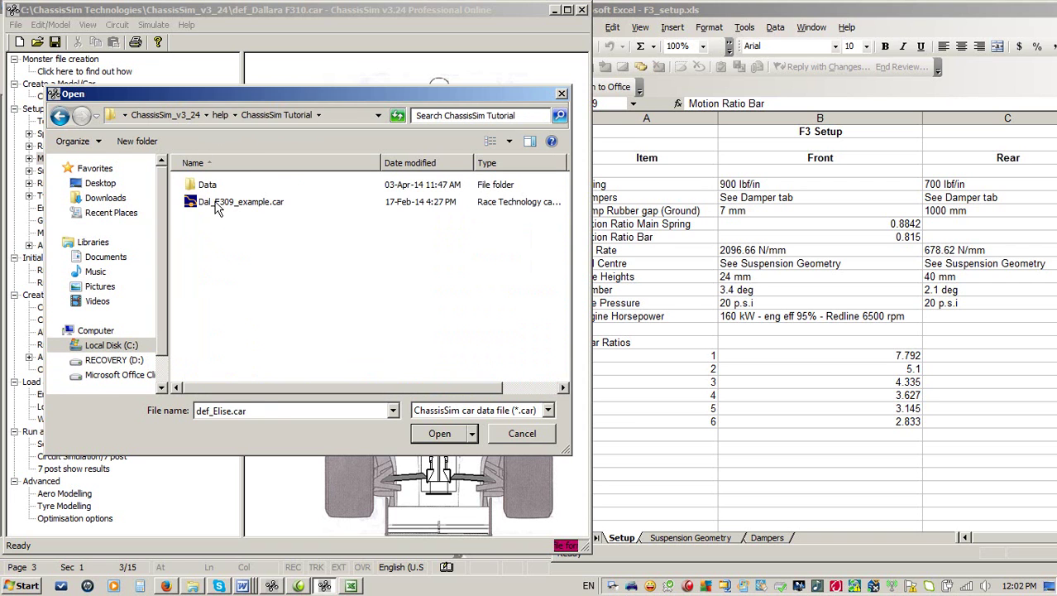
double_click(215, 205)
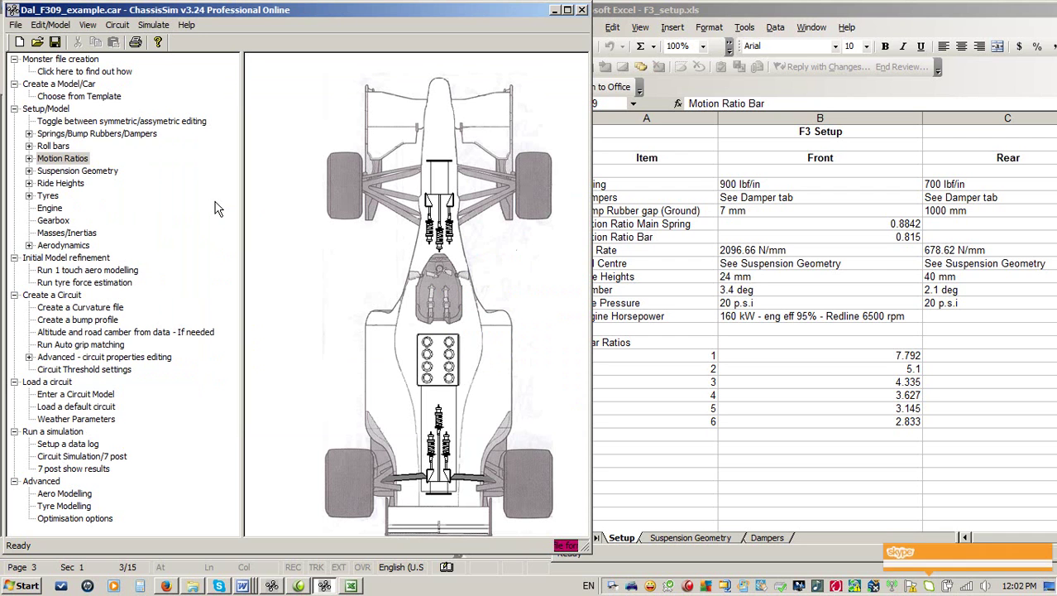
left_click(567, 10)
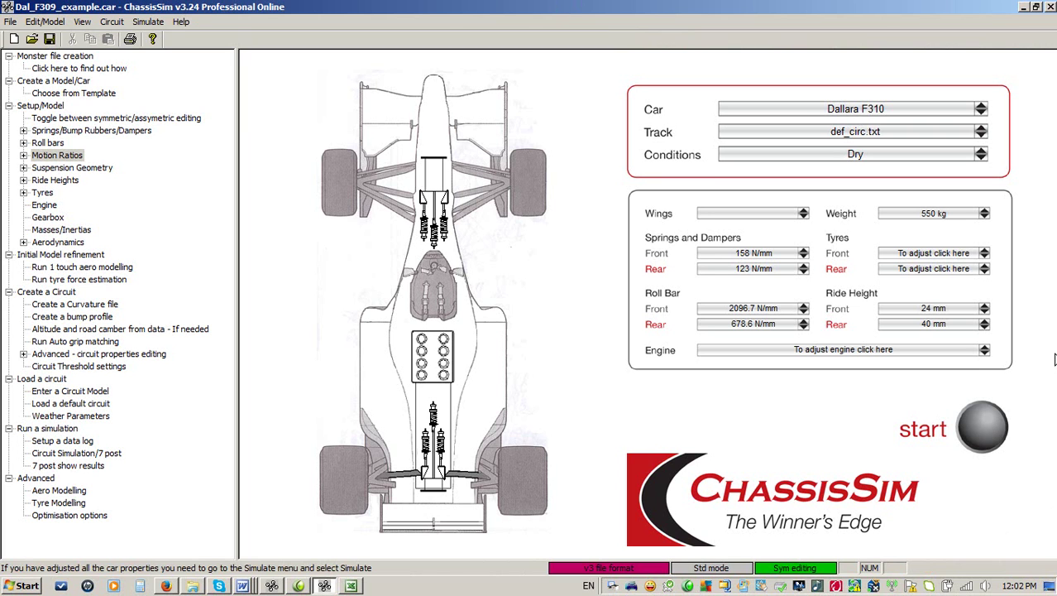
Load F309_Zandv_mons_file.txt as a monster-import raw curvature file at 50 Hz.
left_click(112, 22)
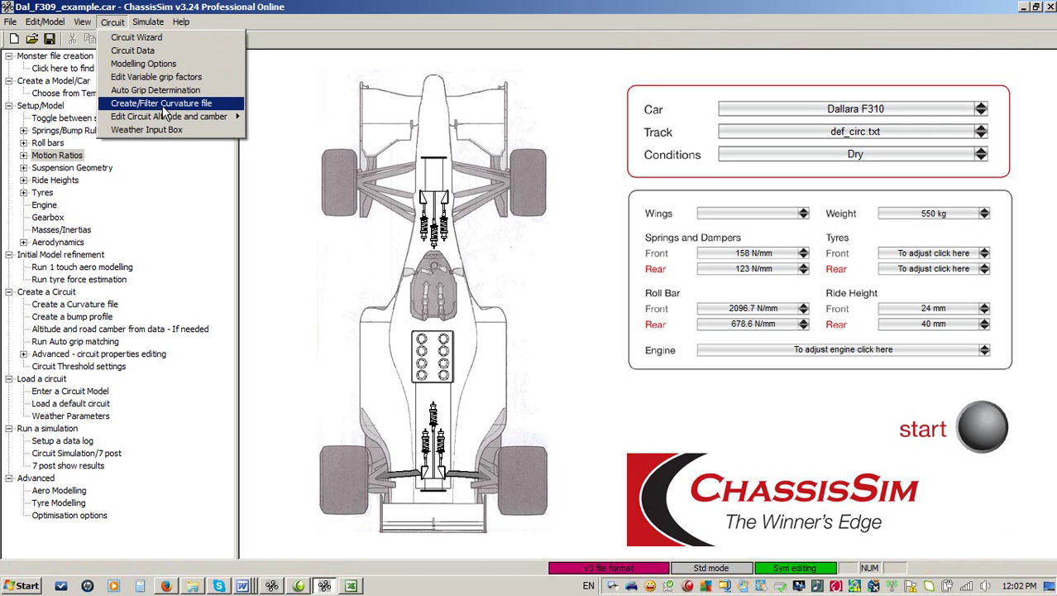
left_click(165, 110)
left_click(449, 214)
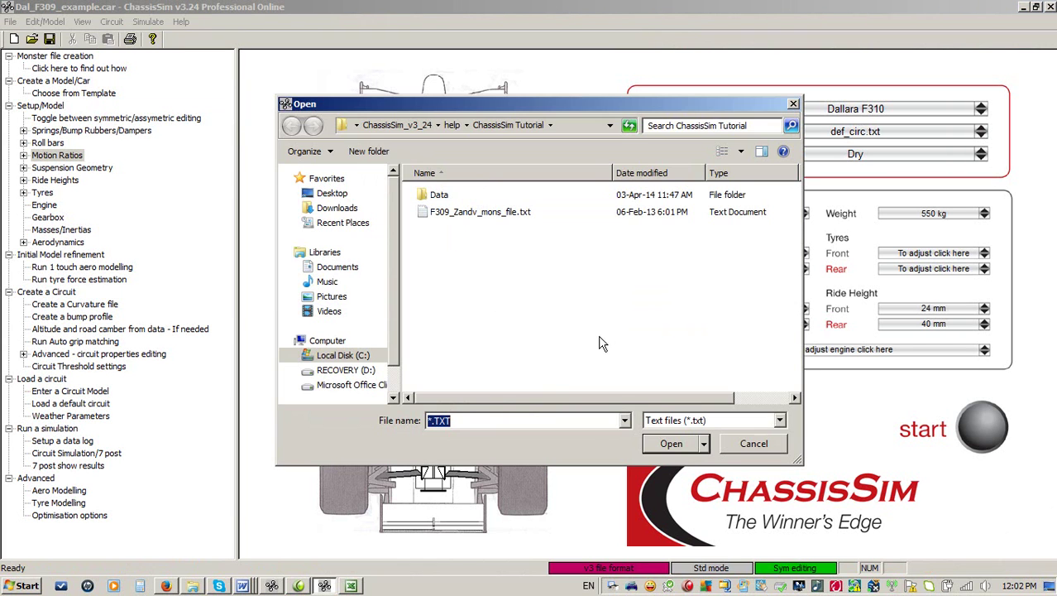
double_click(469, 214)
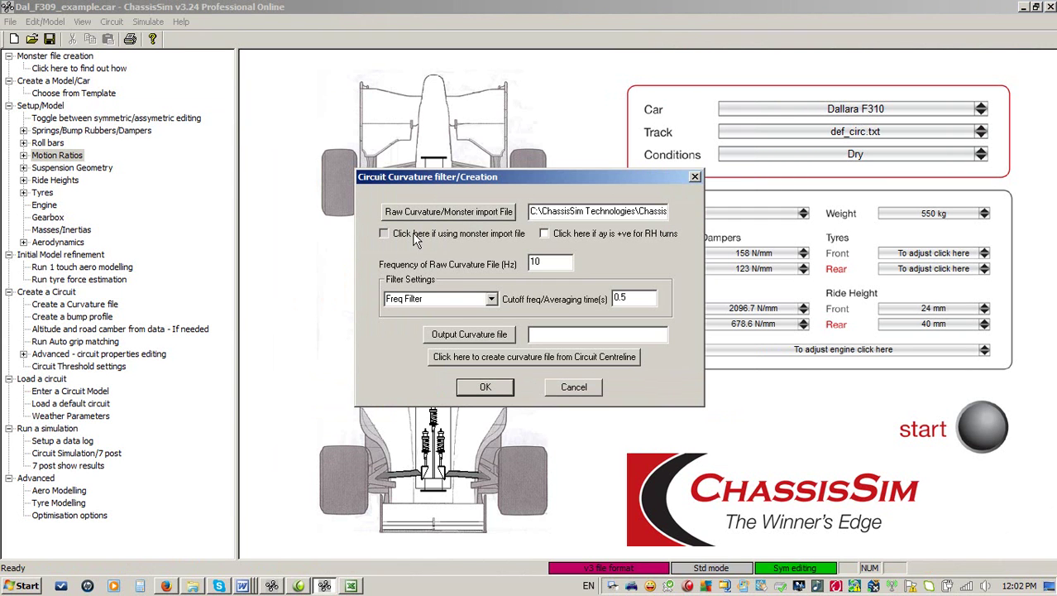
left_click(416, 236)
key("Tab")
type("50")
Apply a moving-average filter, name the output tr_zand_f, and create the curvature file.
left_click(491, 299)
left_click(490, 323)
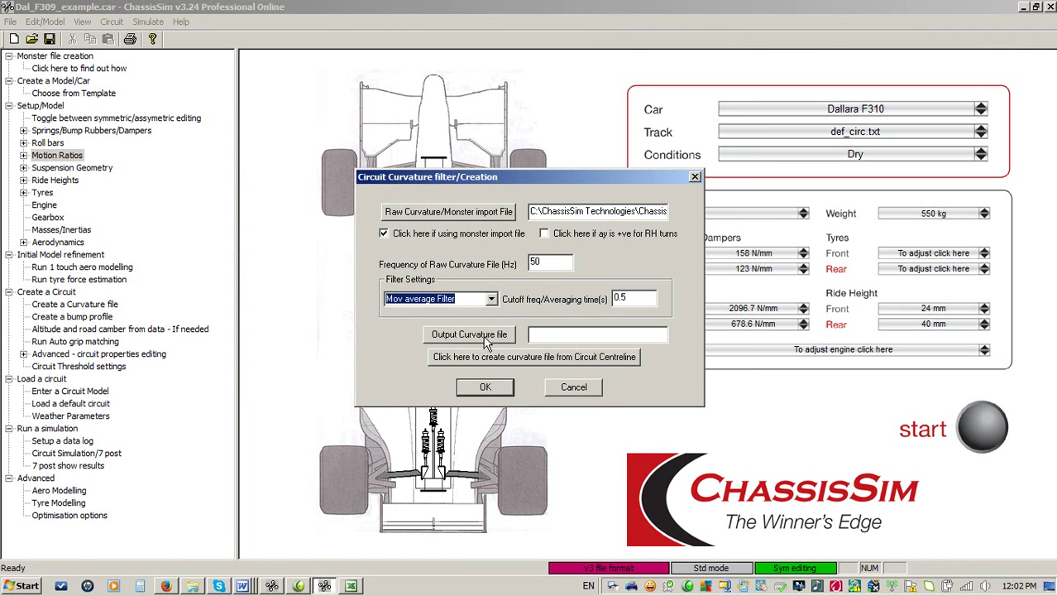
left_click(486, 341)
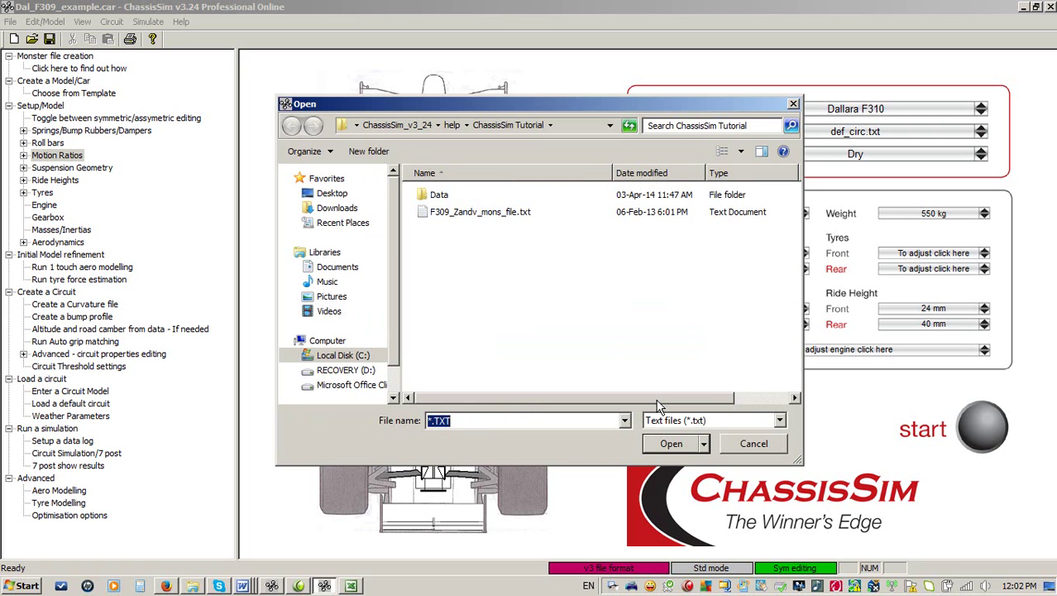
type("tr_zand_f3")
key("Return")
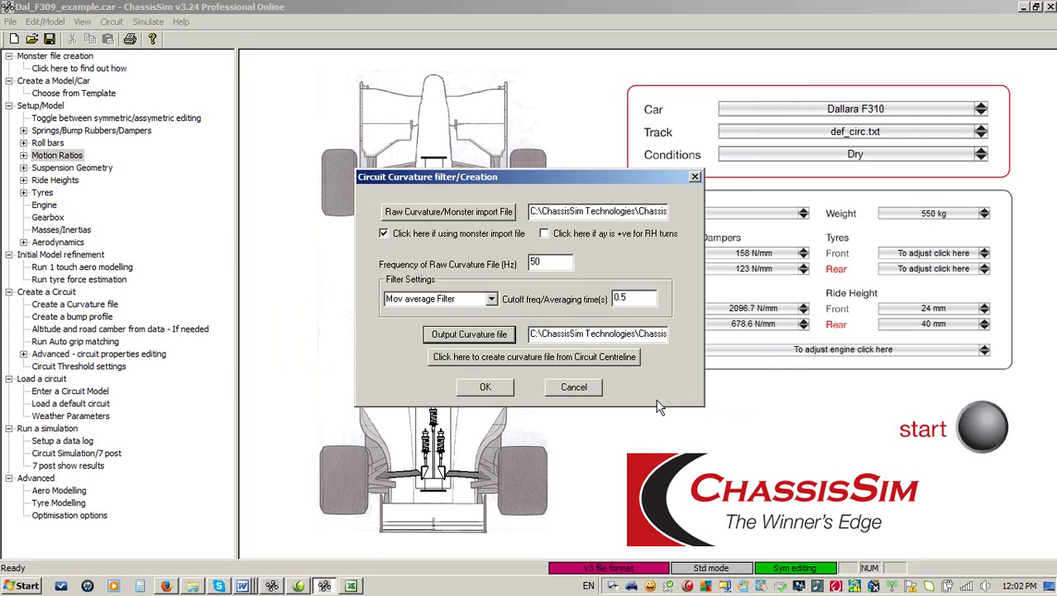
left_click(486, 389)
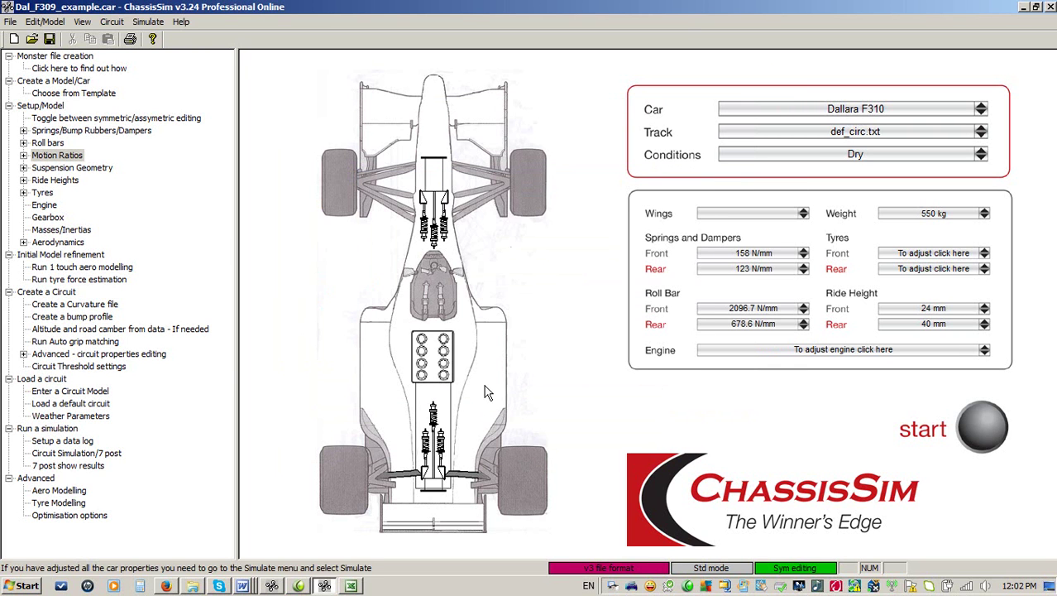
Create the Zandvoort bump profile from F309_Zandv_mons_file.txt with auto bump scaling and 3 iterations.
left_click(150, 22)
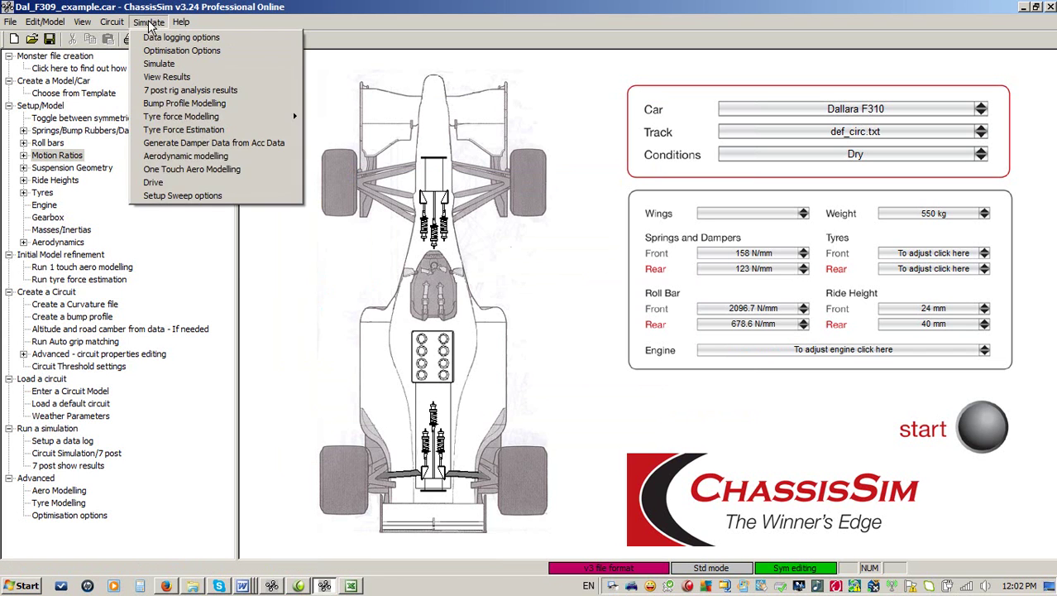
left_click(233, 103)
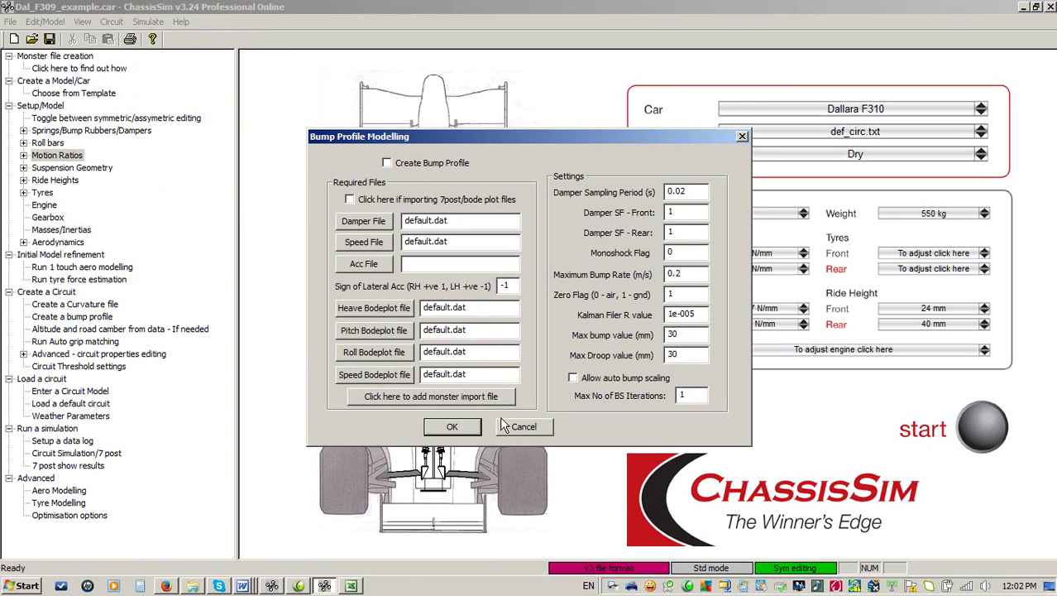
left_click(501, 398)
left_click(483, 217)
double_click(483, 216)
left_click(423, 165)
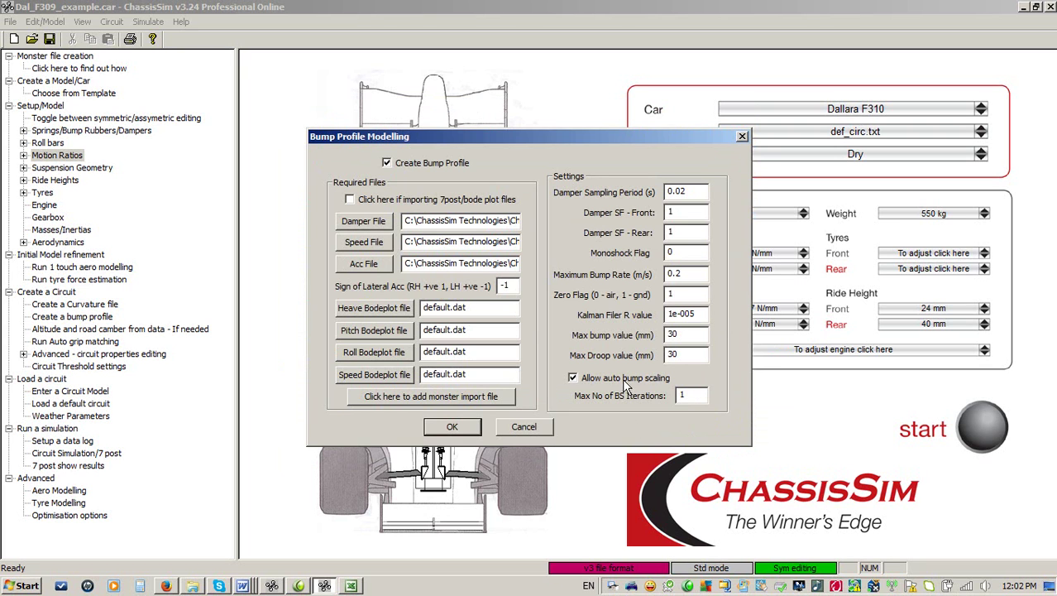
double_click(692, 397)
type("3")
left_click(451, 427)
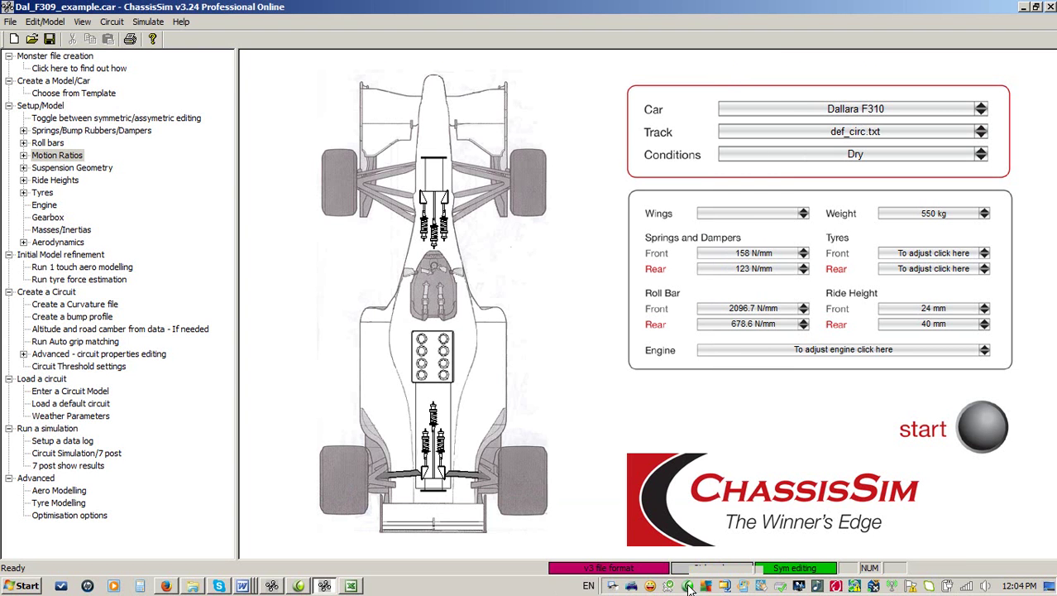
In the ChassisSim Tutorial folder, view bump_profile.dat's numeric data in Notepad.
left_click(190, 586)
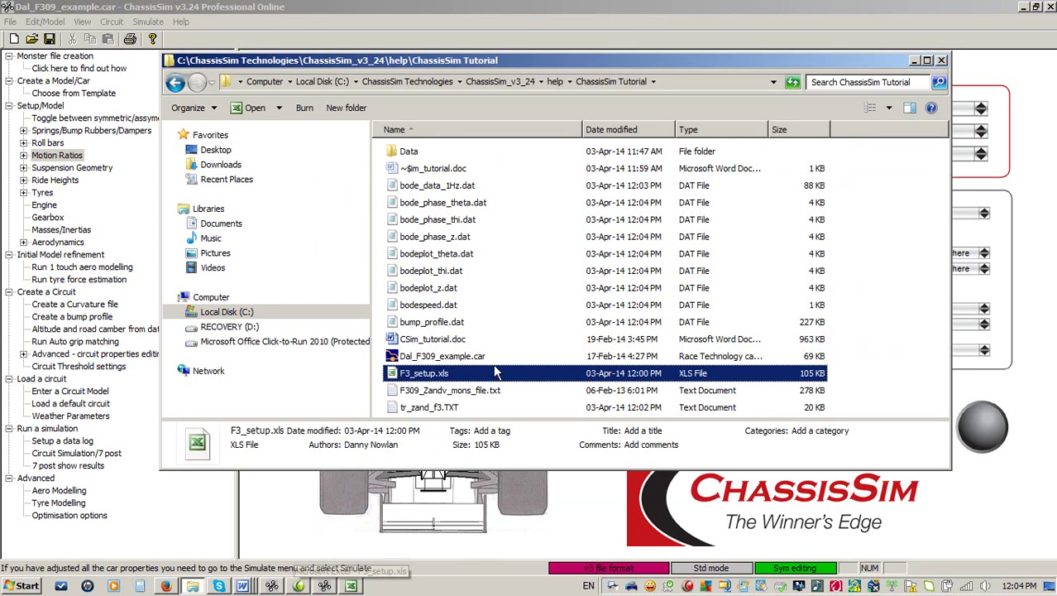
double_click(434, 325)
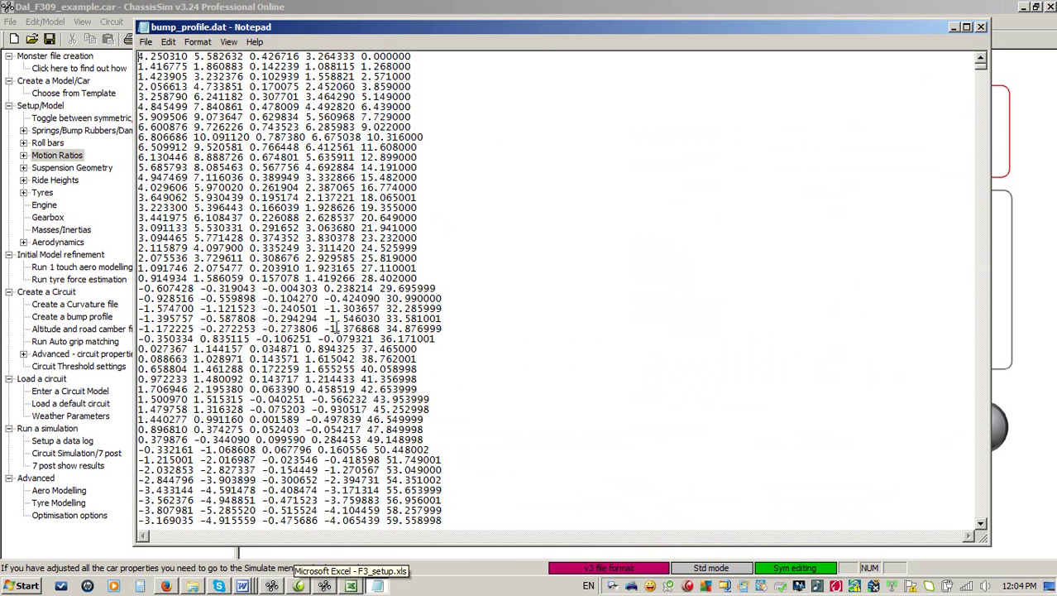
left_click(981, 27)
right_click(433, 324)
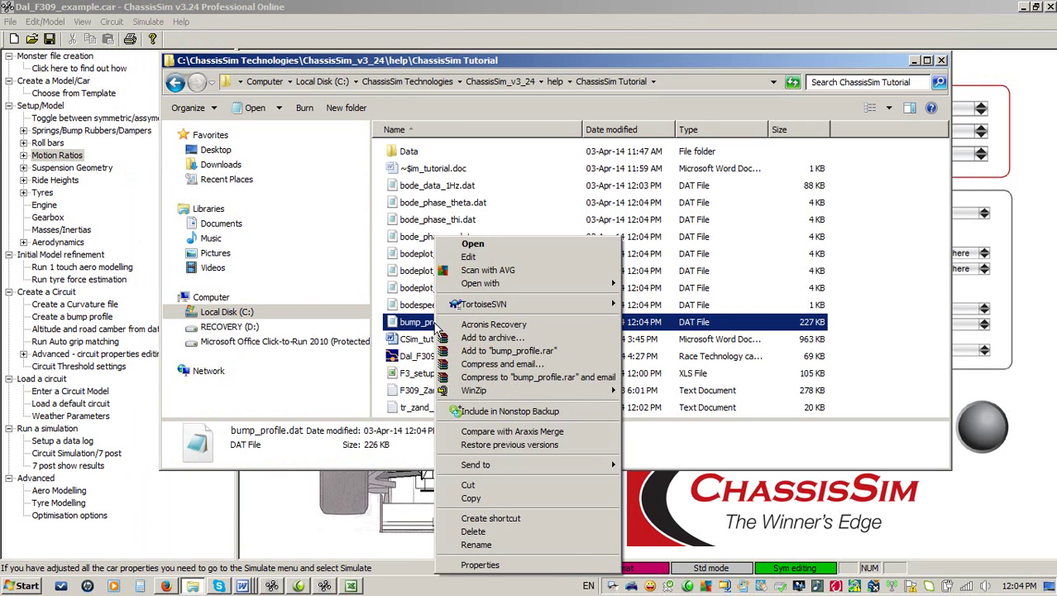
double_click(417, 325)
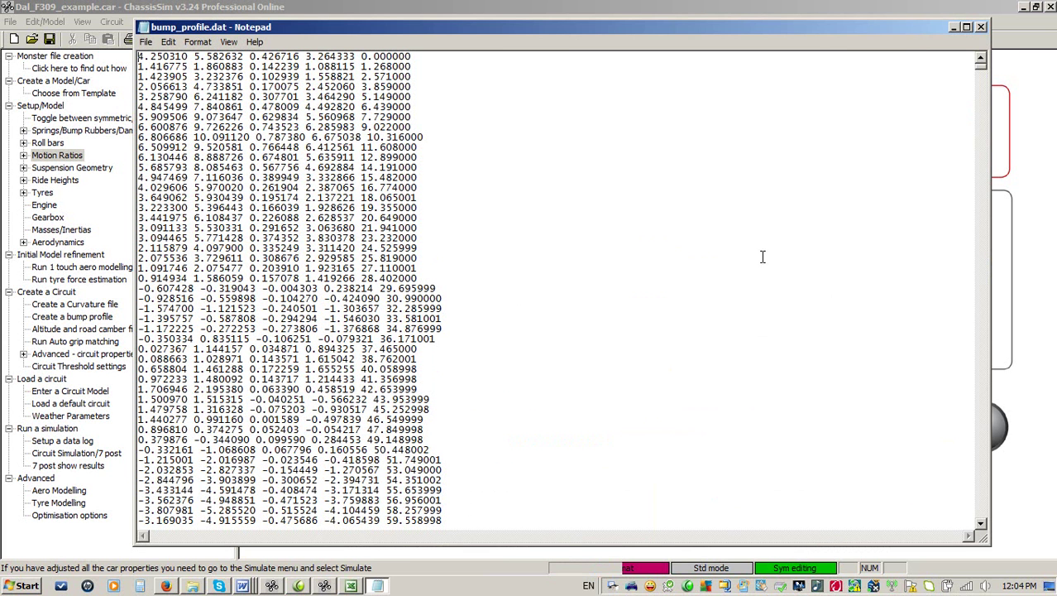
left_click(980, 27)
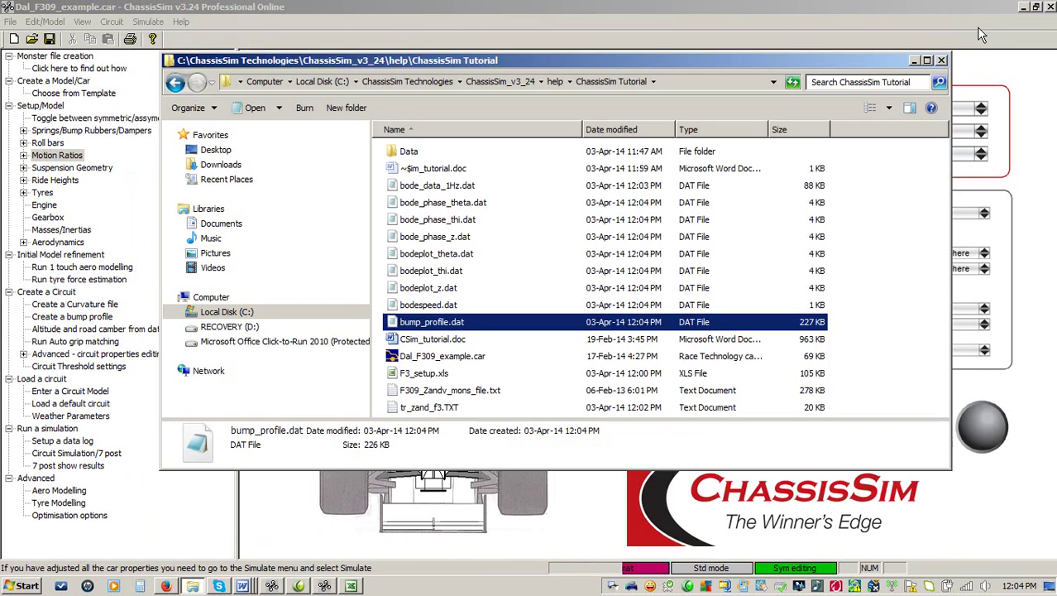
Rename bump_profile.dat to bp_zandvoort.dat.
right_click(423, 326)
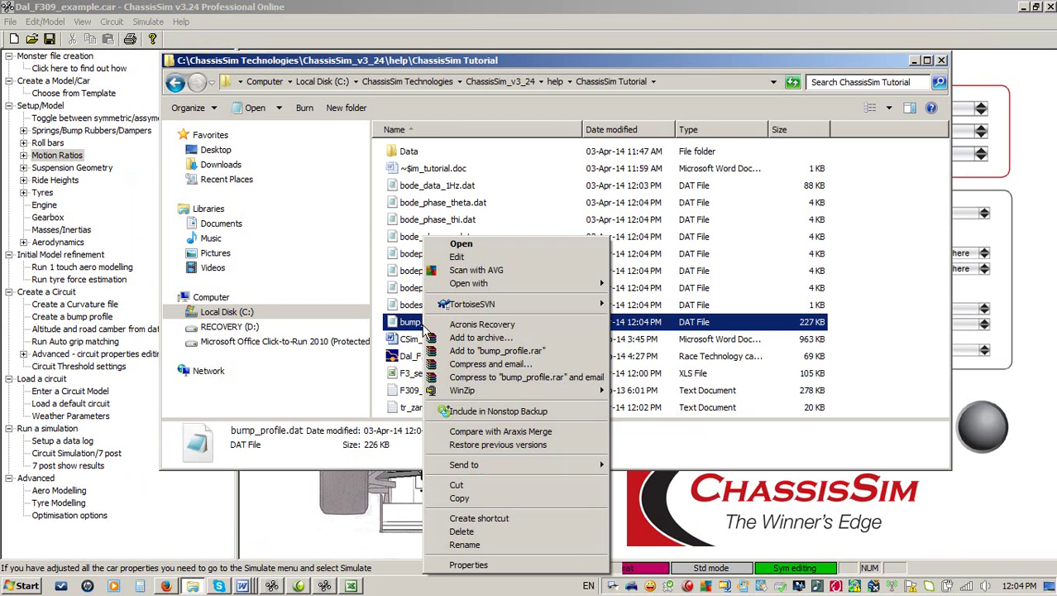
left_click(530, 544)
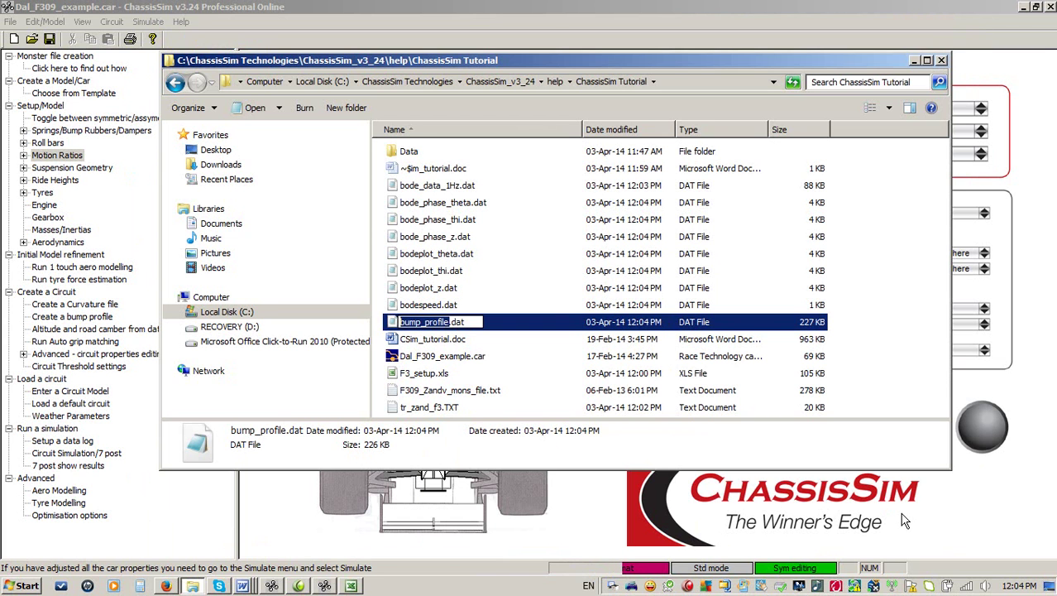
type("bp_zandvoort")
key("Return")
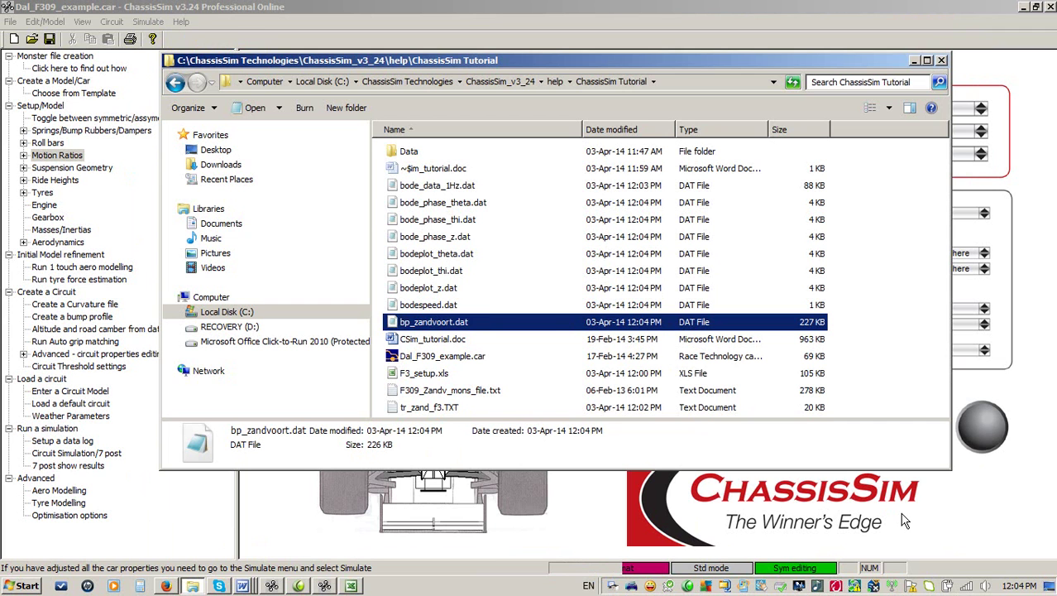
In Circuit Data, set the Zandvoort curvature file and bp_zandvoort.dat as the bump profile.
left_click(649, 5)
left_click(112, 21)
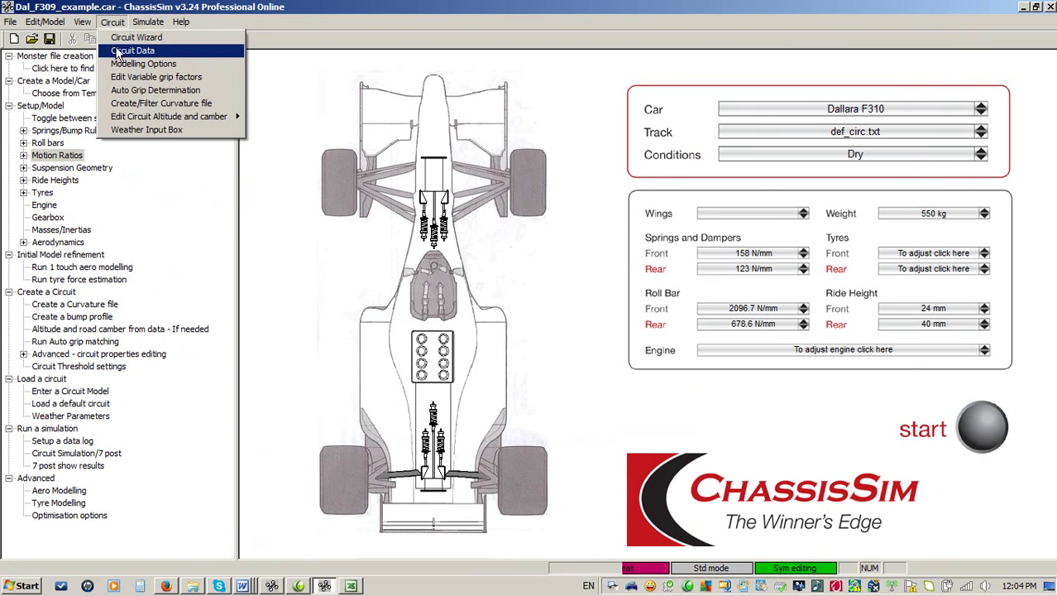
left_click(121, 47)
left_click(383, 191)
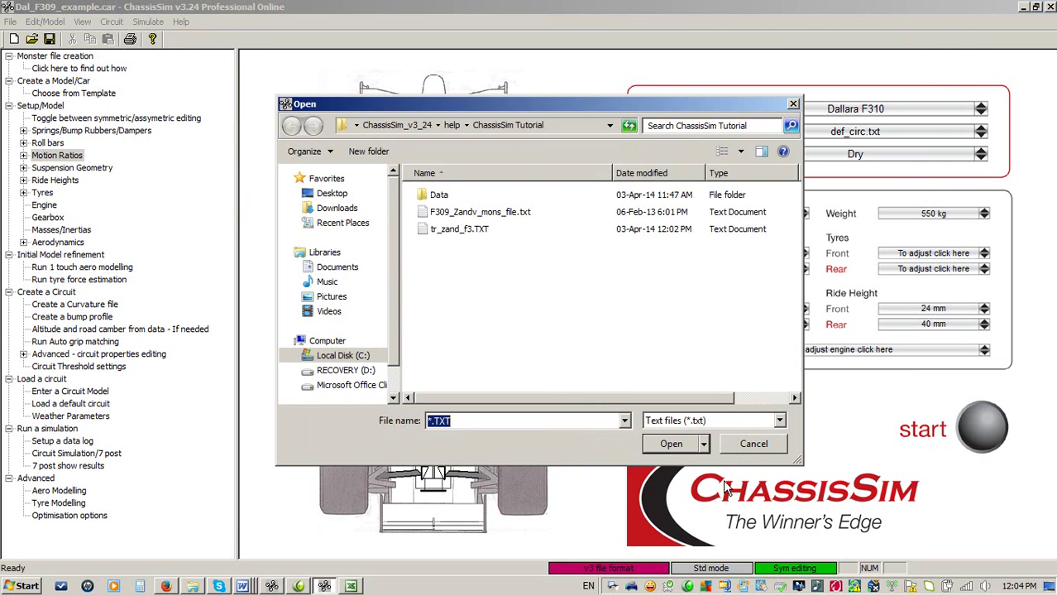
double_click(458, 230)
left_click(367, 207)
left_click(712, 420)
left_click(702, 447)
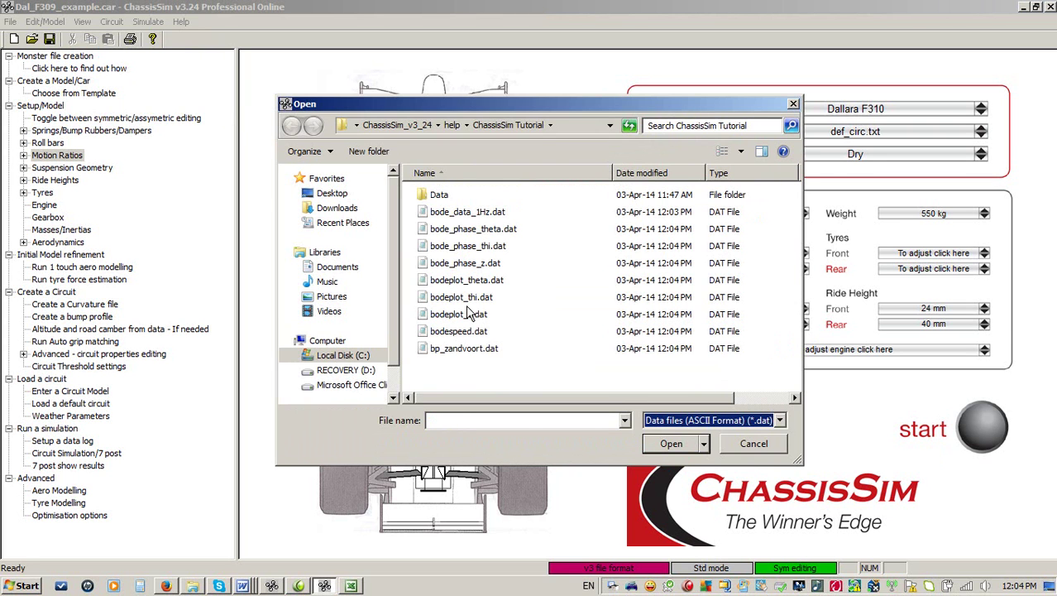
double_click(457, 355)
left_click(659, 426)
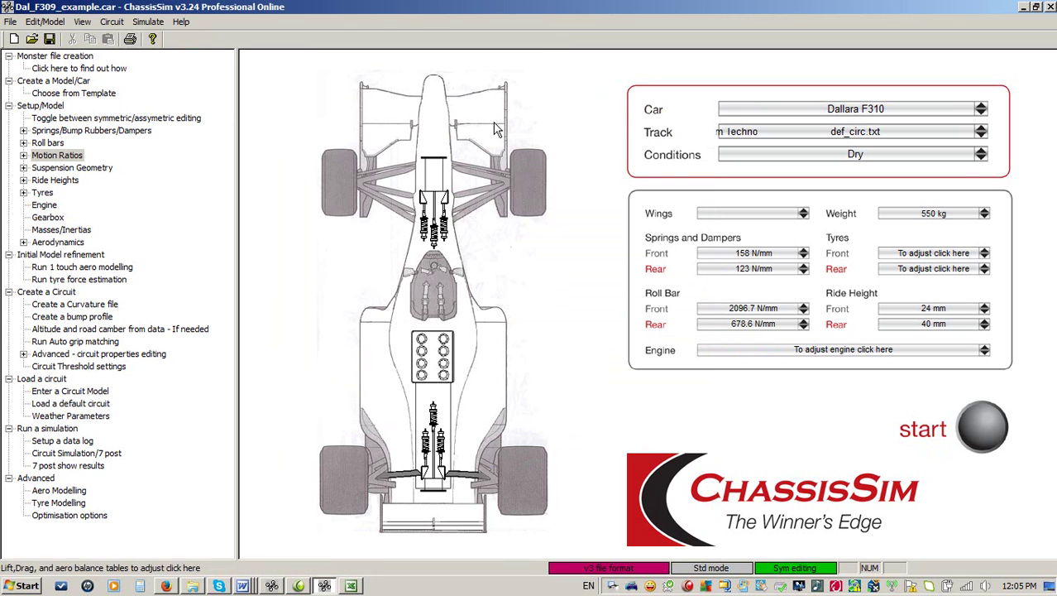
left_click(150, 21)
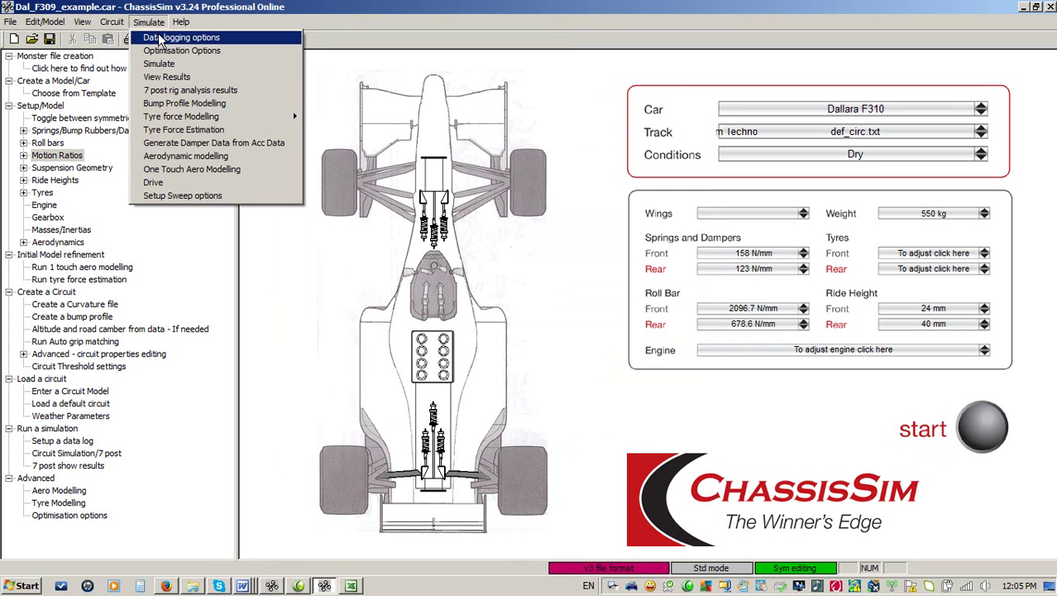
left_click(161, 42)
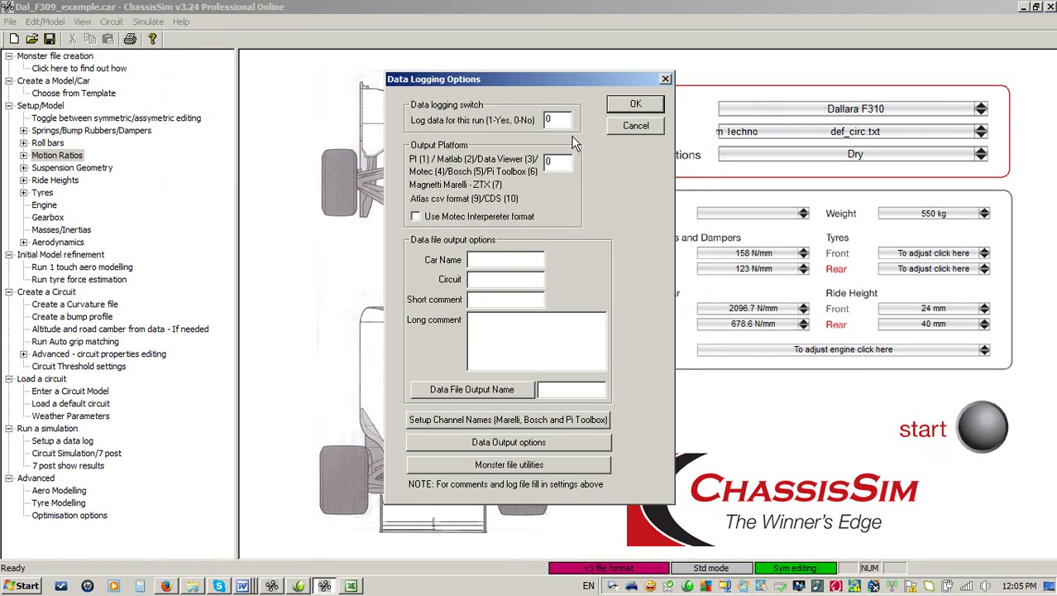
left_click(615, 129)
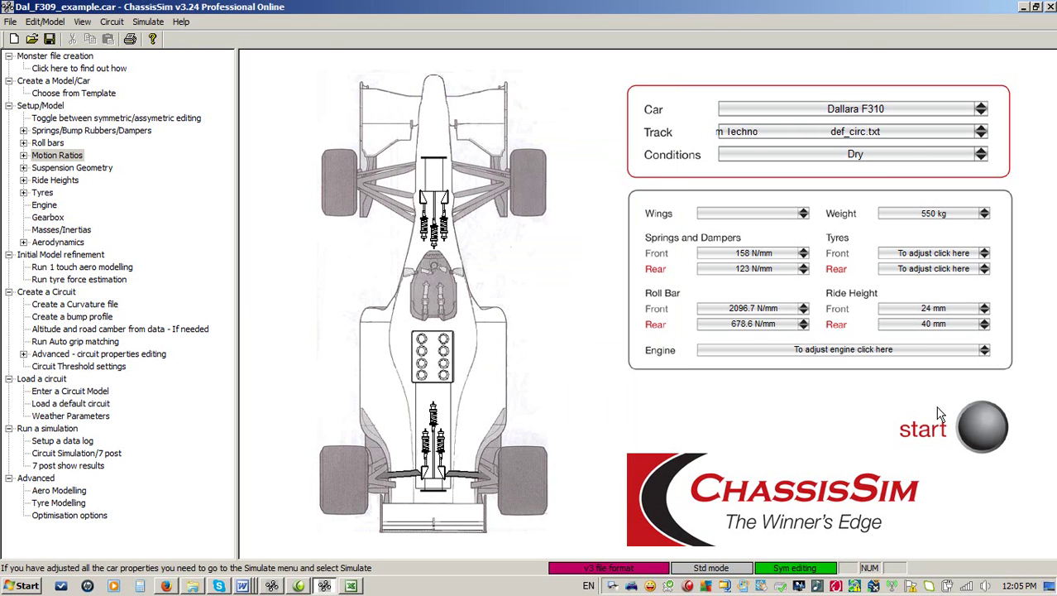
Enable apex speed by corner length at 5% in the lap simulation's advanced options.
left_click(979, 434)
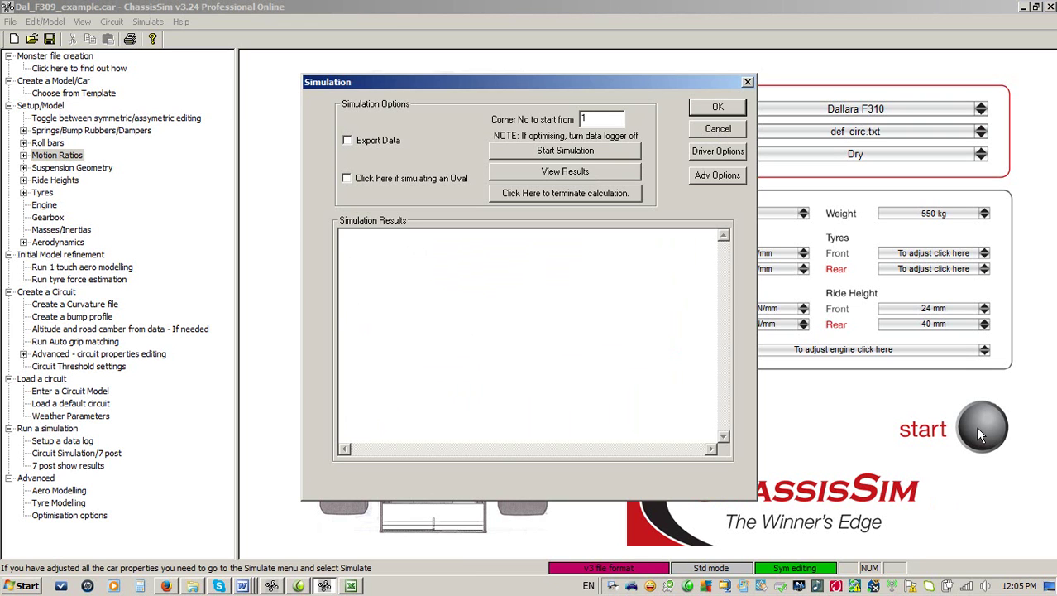
left_click(719, 175)
left_click(493, 286)
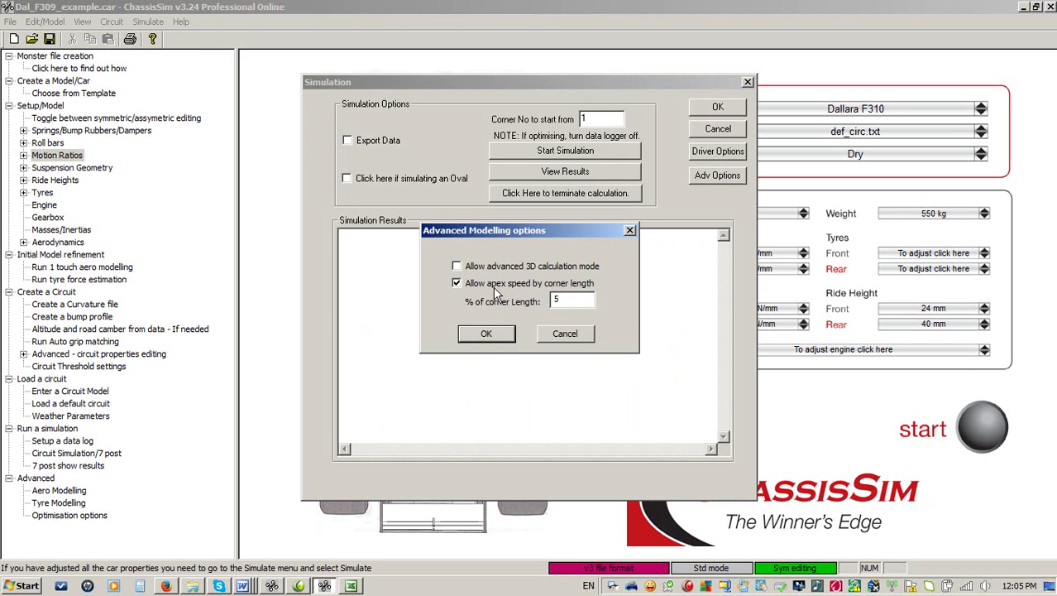
left_click(485, 336)
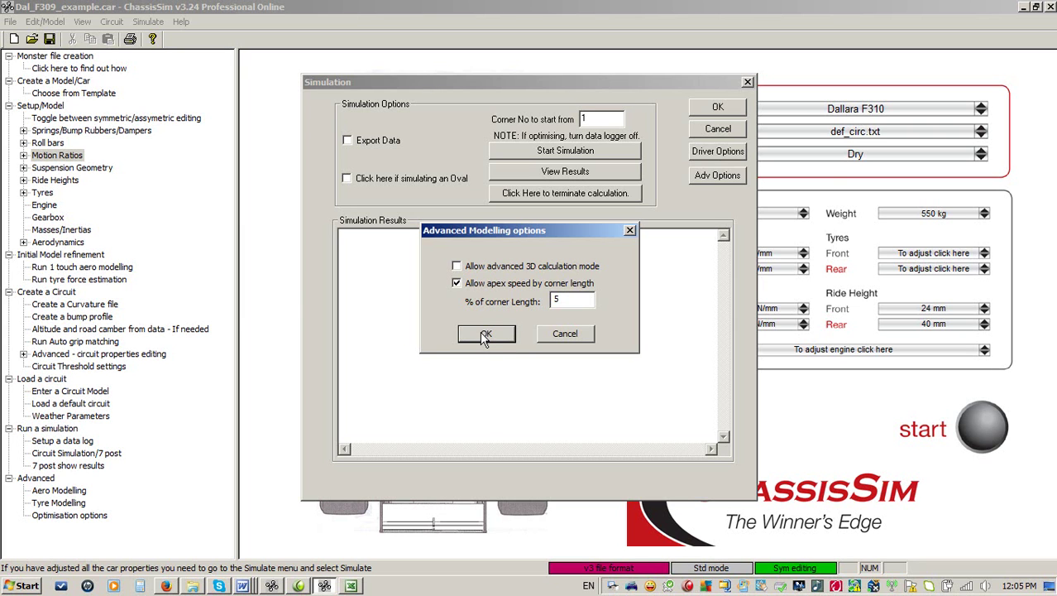
Start the lap simulation, computing apex and turn-in speeds for turns 1 through 12.
left_click(525, 154)
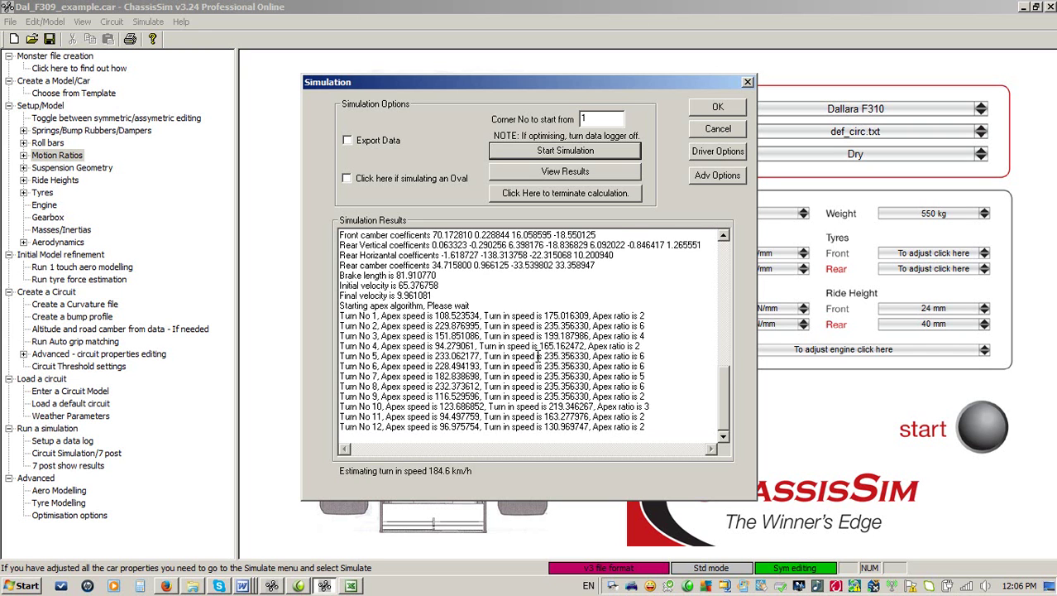
Look at CSim_Testimonials.doc, then scroll CSim_tutorial.doc to Step 5 on page 8.
left_click(243, 585)
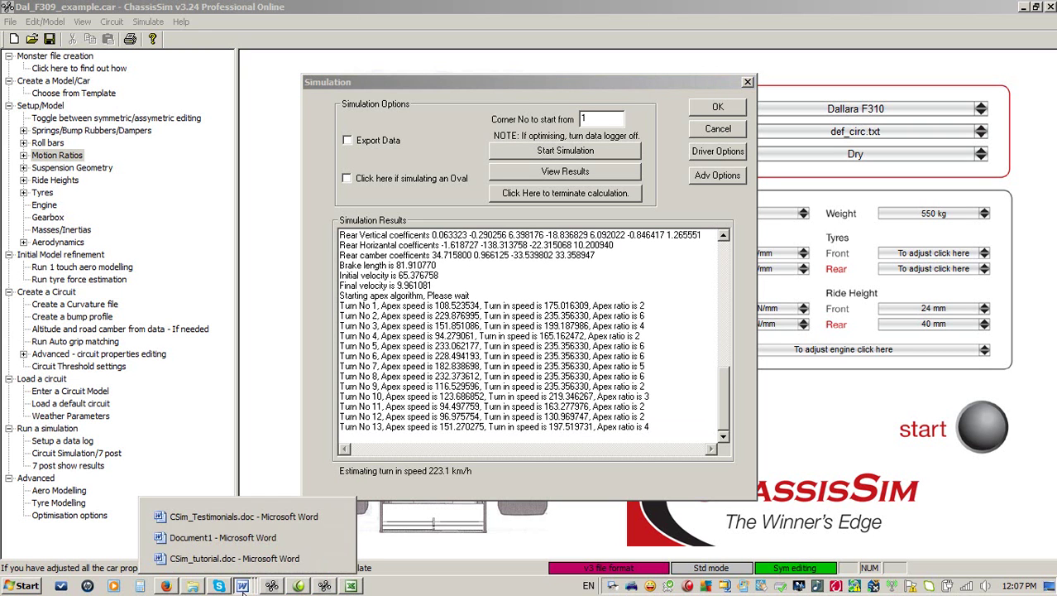
left_click(250, 517)
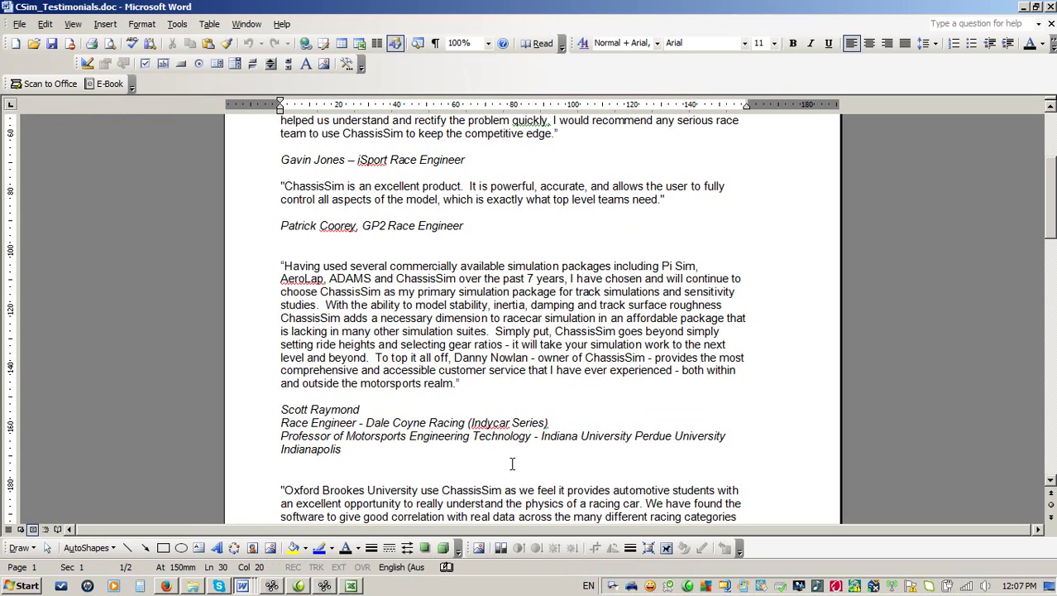
left_click(242, 585)
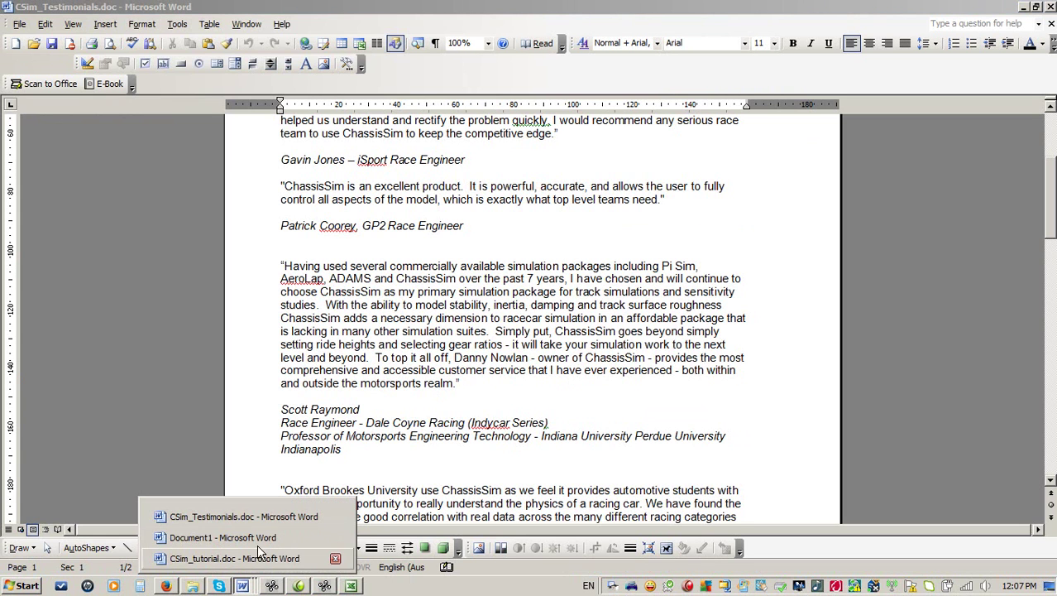
left_click(257, 558)
scroll(699, 354, "down", 5)
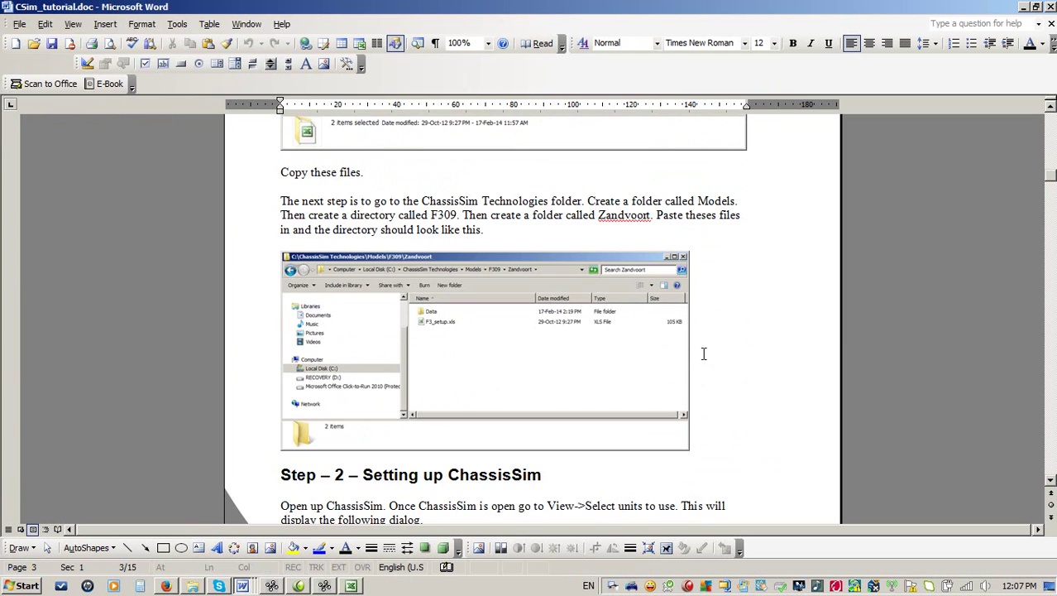
left_click_drag(1048, 175, 1049, 299)
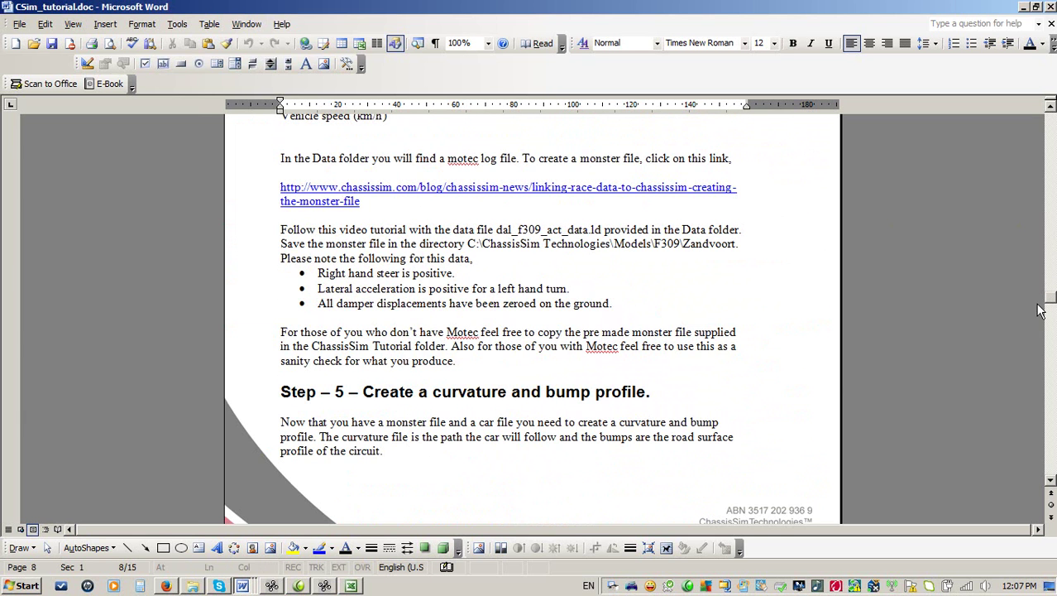
Check ChassisSim's finished simulation results through Corner 13, then switch to Firefox.
left_click(326, 589)
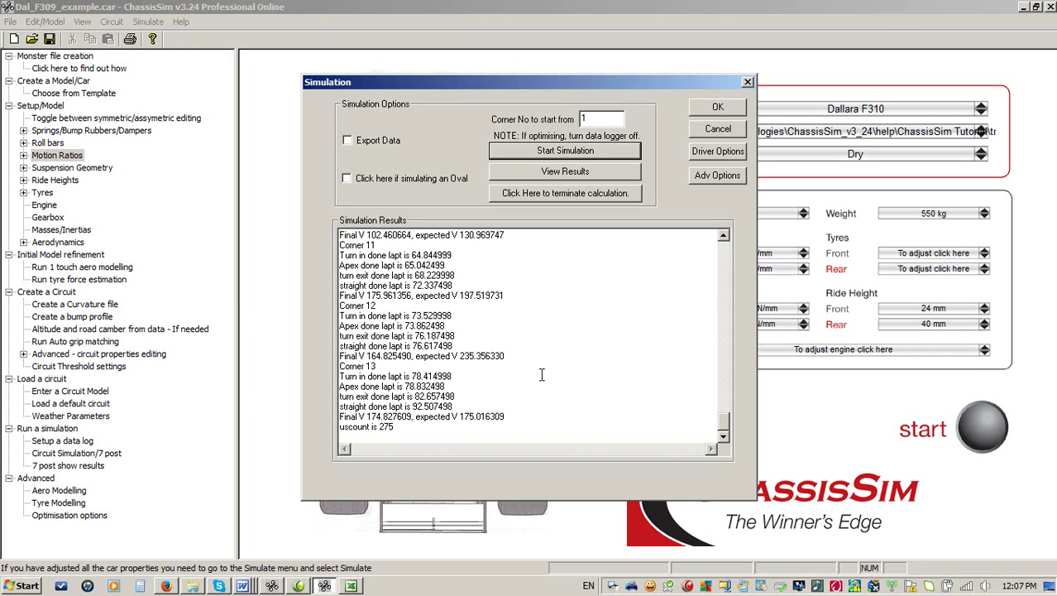
left_click(166, 586)
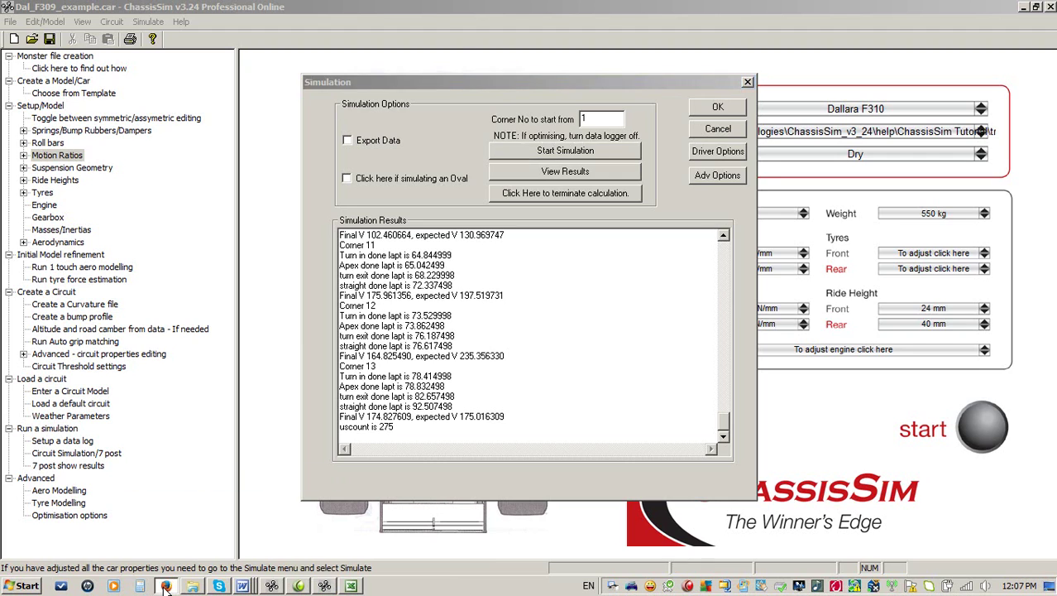
left_click(594, 41)
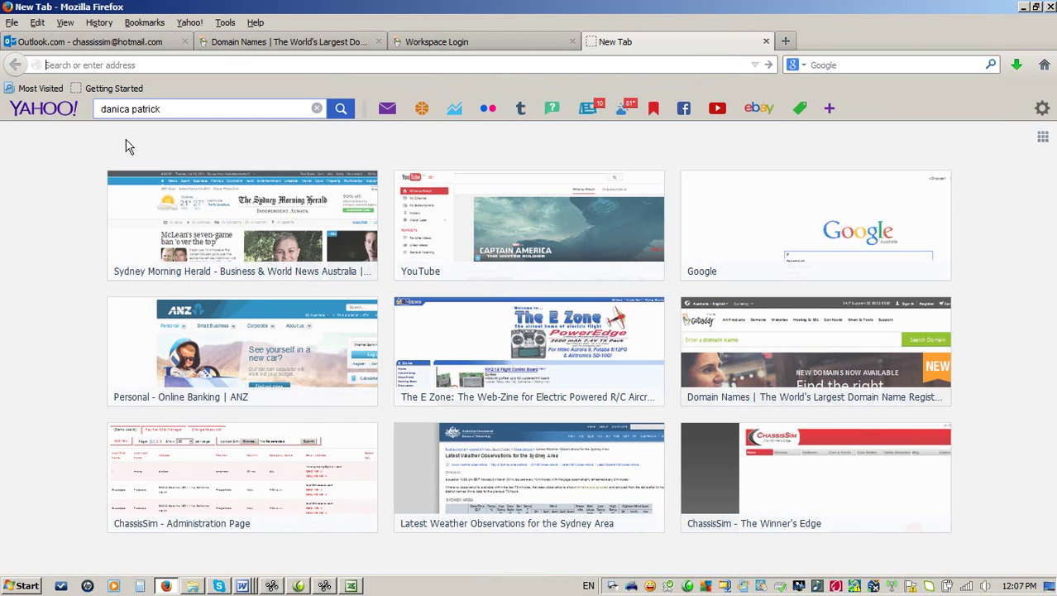
type("www.cha")
left_click(143, 89)
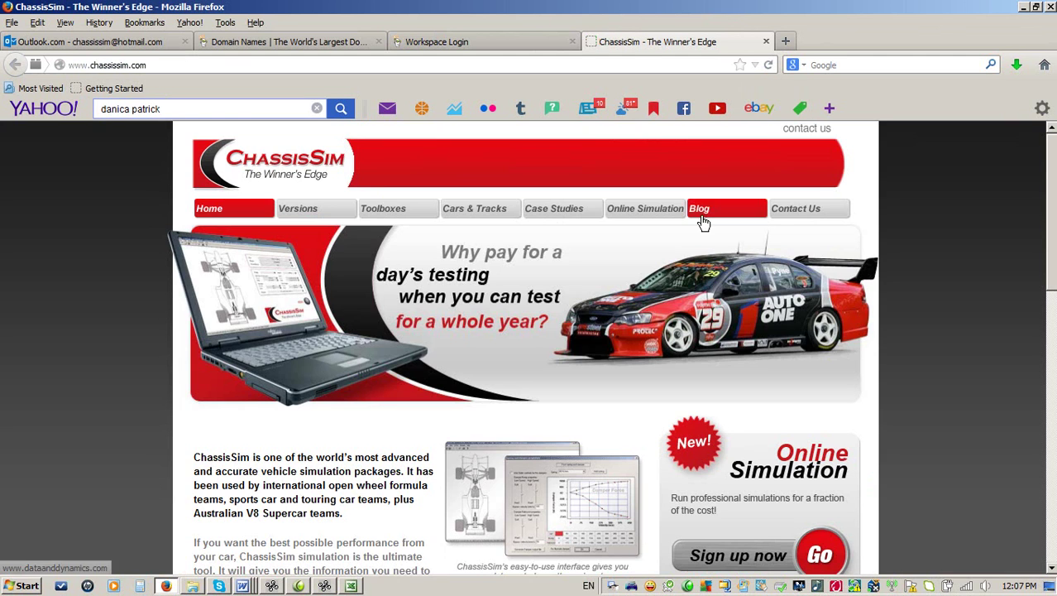
left_click(672, 214)
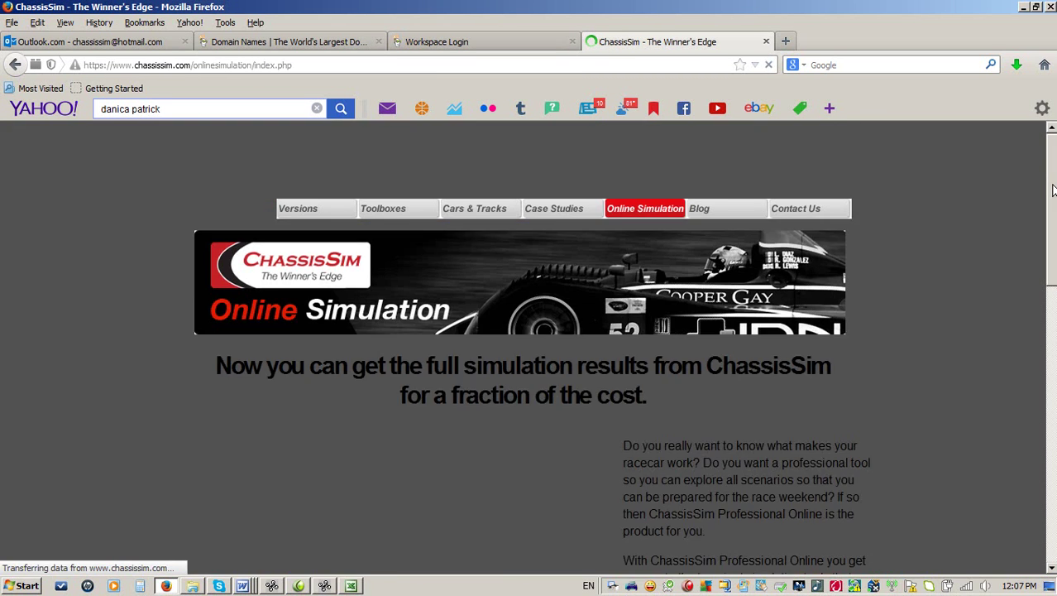
left_click_drag(1053, 190, 1053, 388)
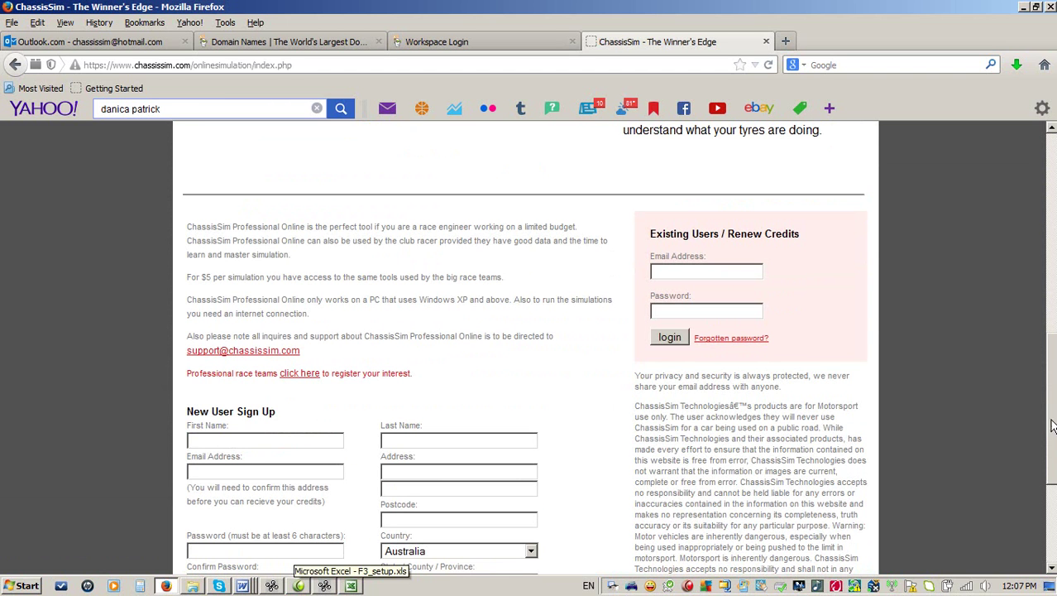
key("Home")
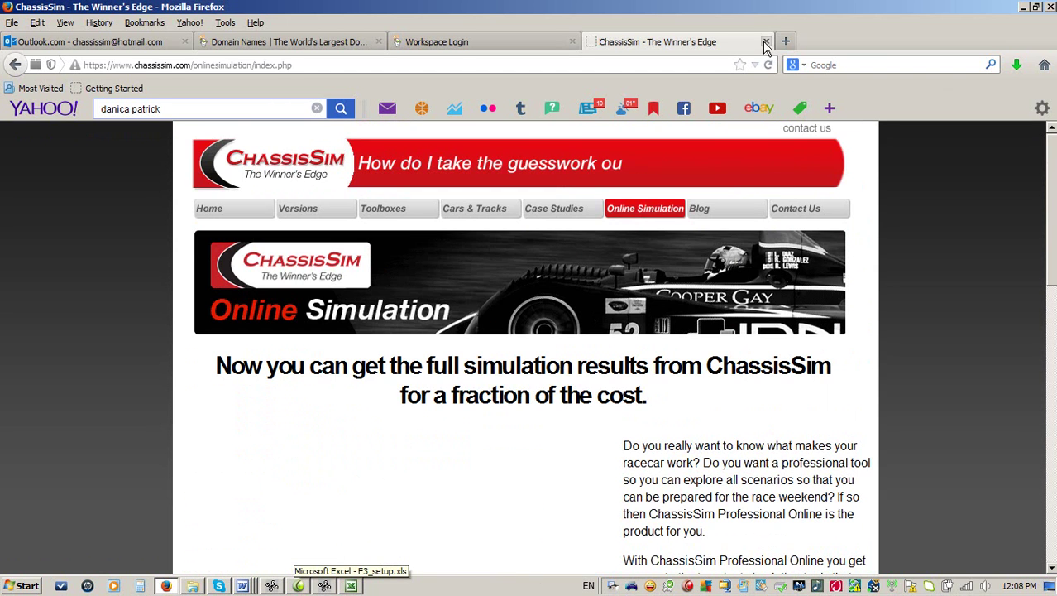
Close the ChassisSim website tab and minimise Firefox to reveal the simulation window.
left_click(765, 41)
left_click(1023, 6)
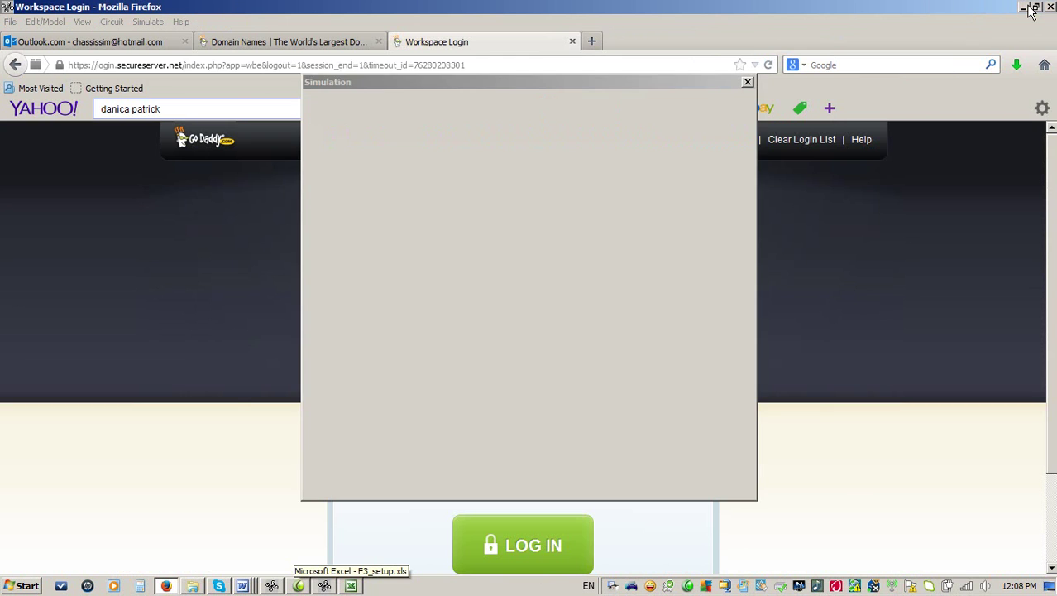